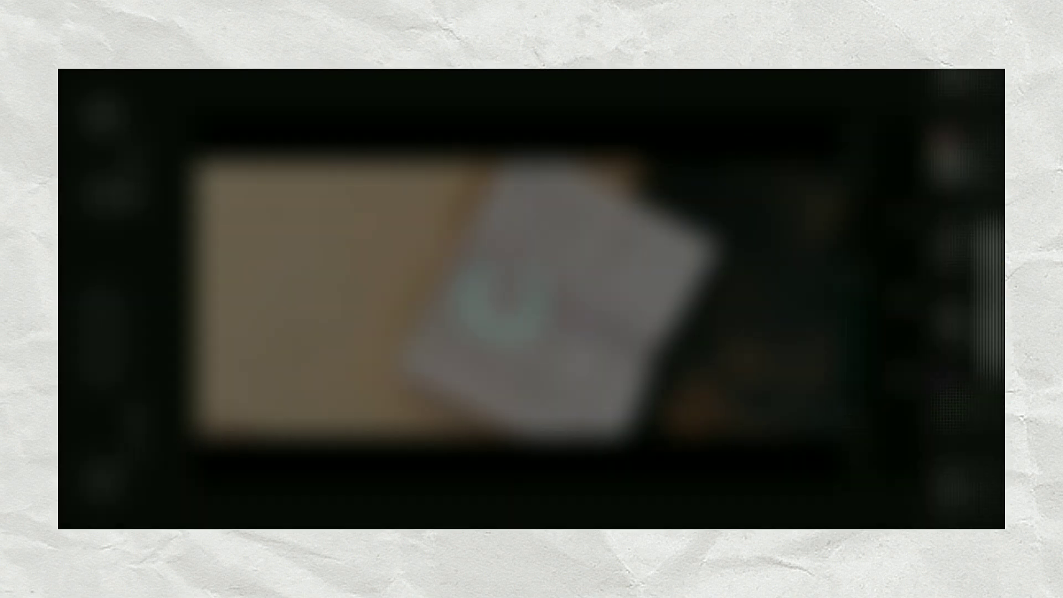
Scroll the right tool strip to reveal Add Photo, Text, Cutout and Sticker.
scroll(963, 293, up, 5)
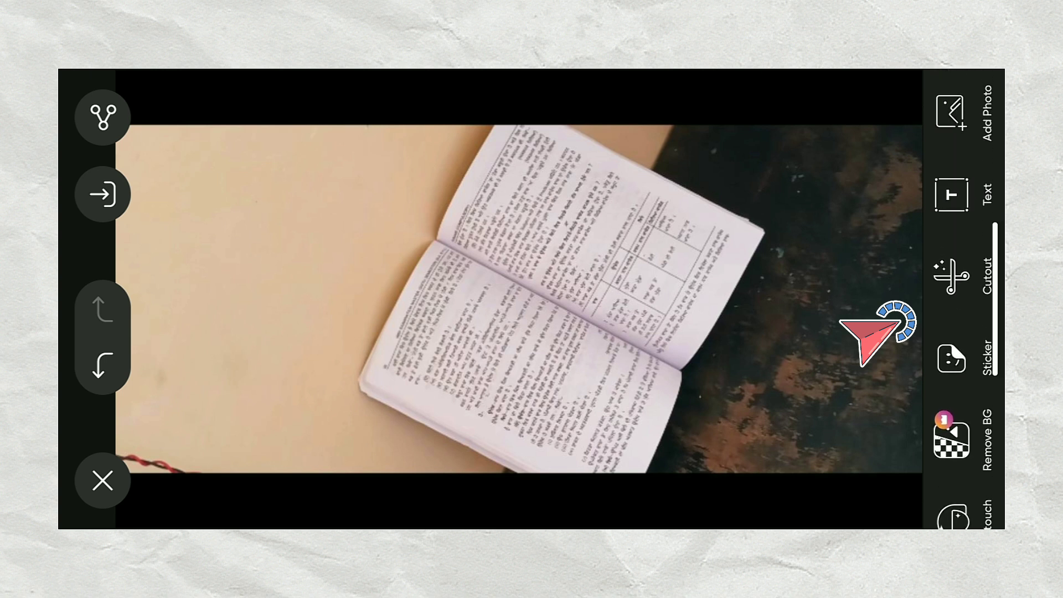
Try a Shape cutout by placing a circle over the middle of the open book.
click(958, 321)
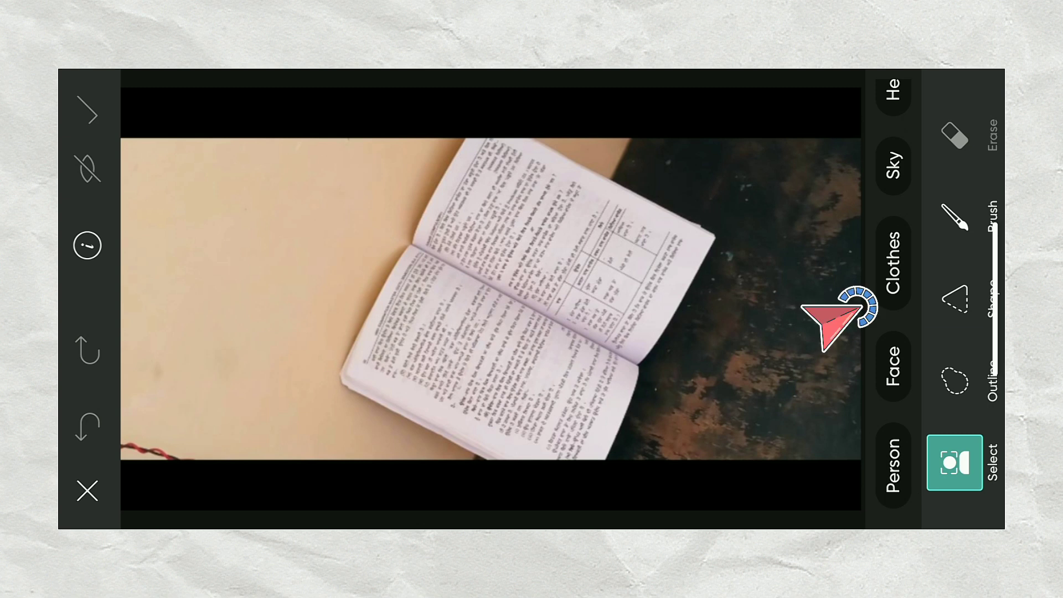
click(955, 299)
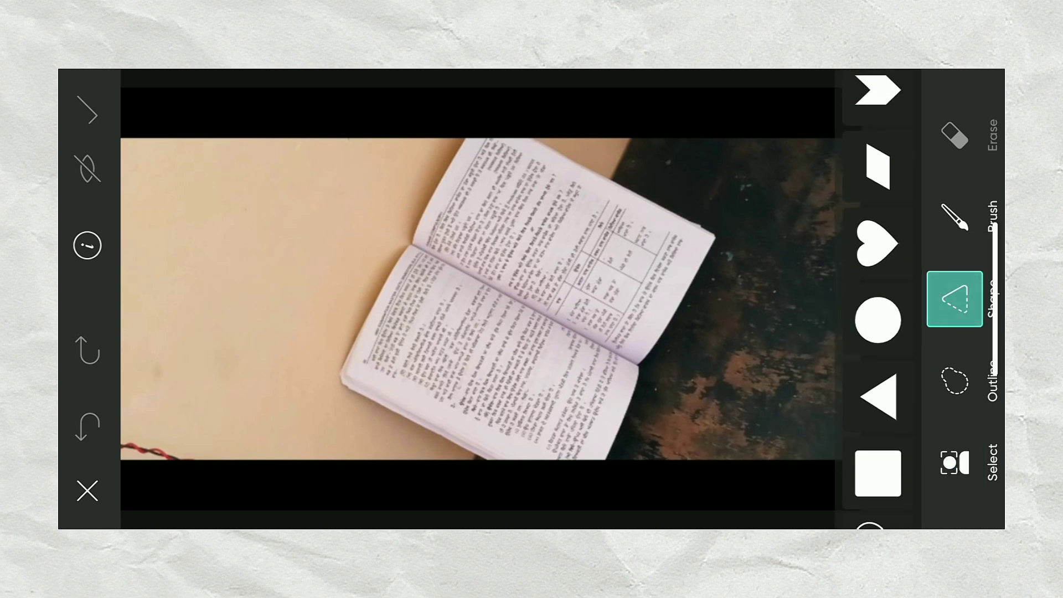
click(878, 320)
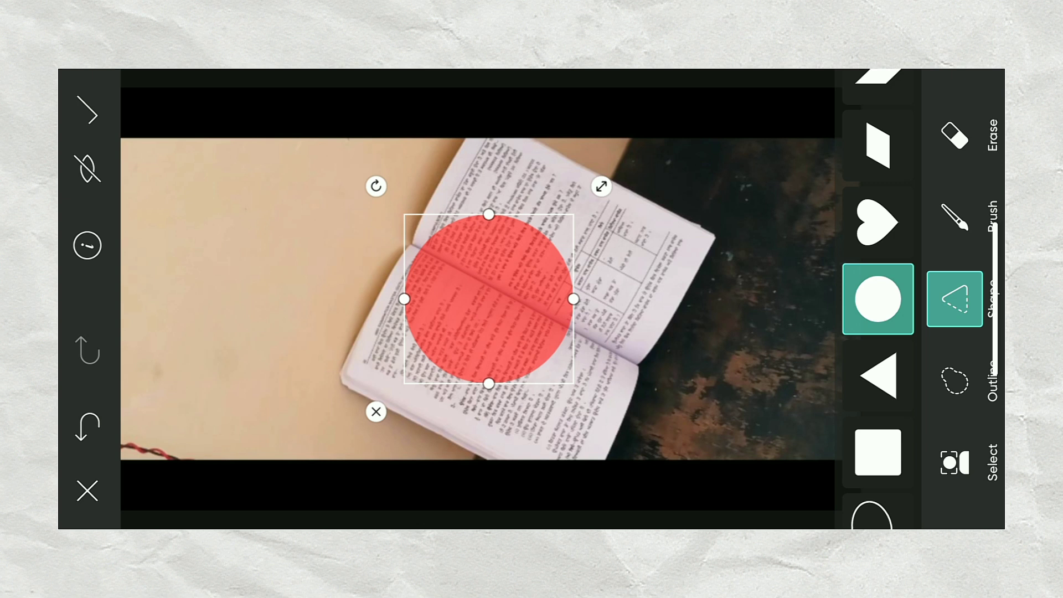
drag(489, 299, 514, 299)
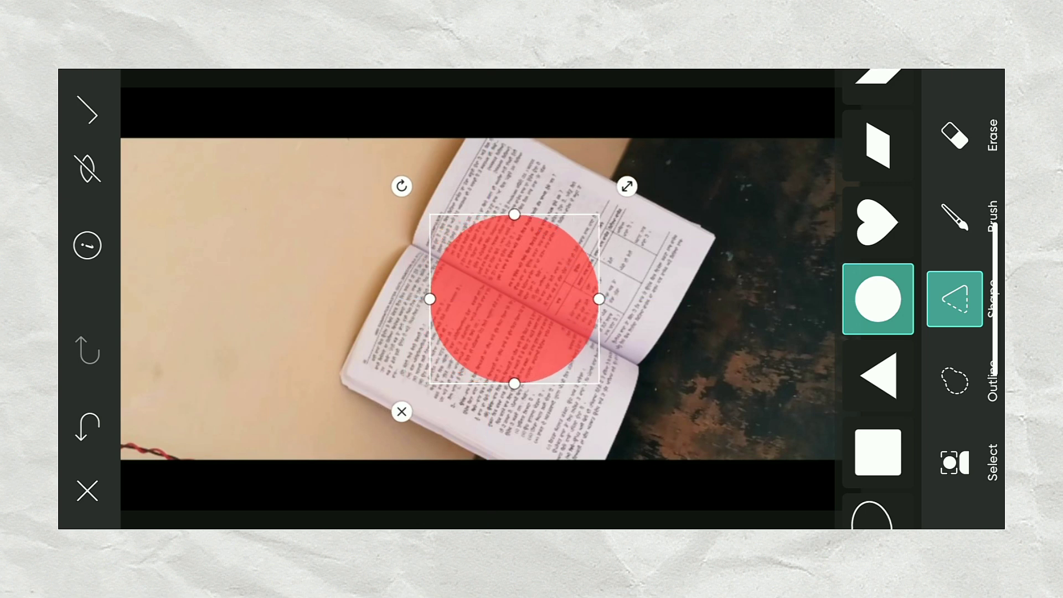
scroll(878, 299, down, 1)
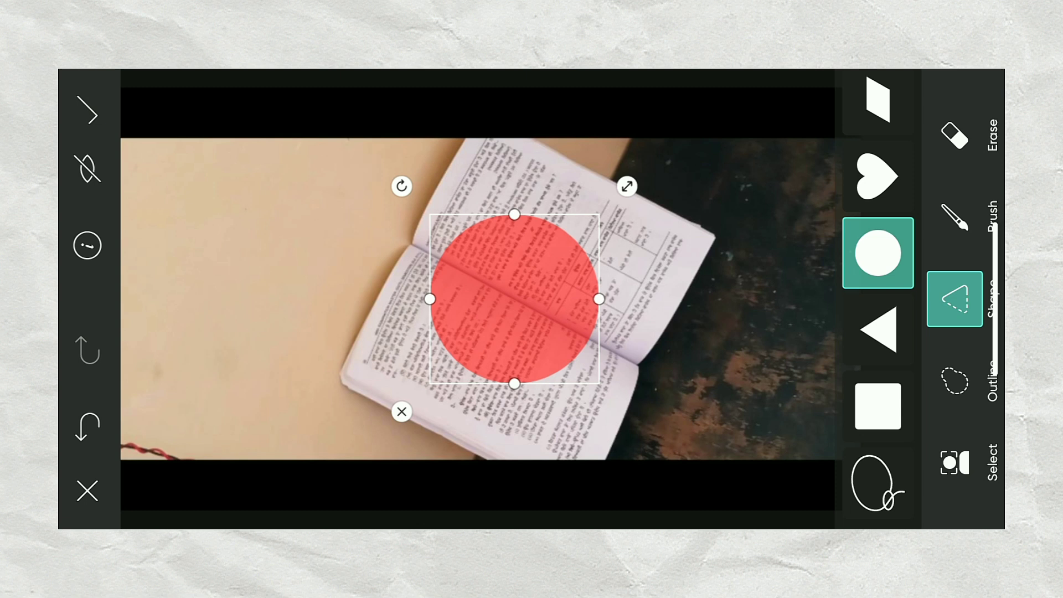
Replace the circle with a square stretched into a band across the photo's bottom.
click(401, 412)
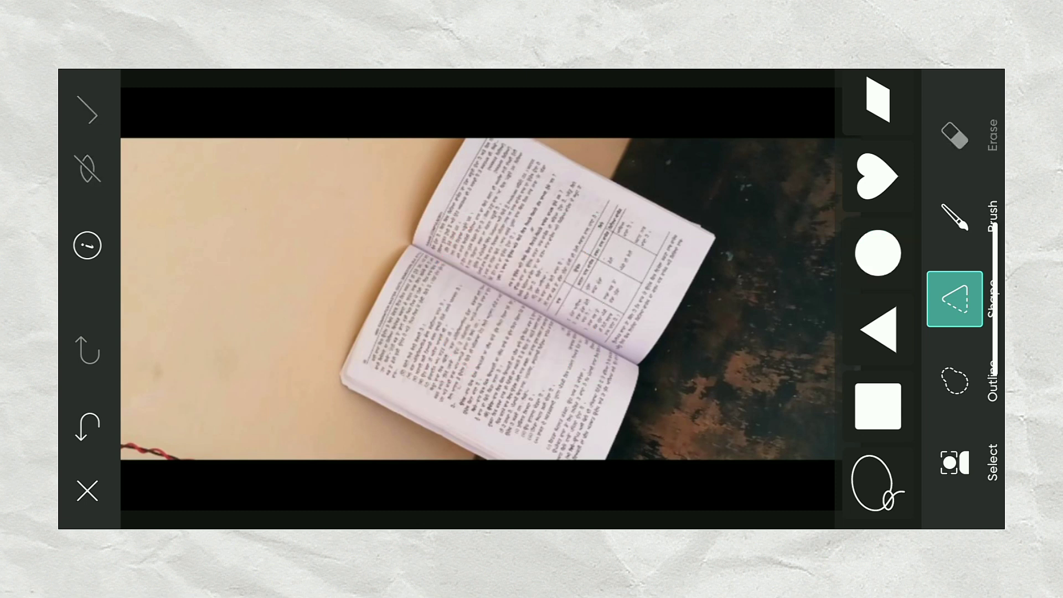
click(878, 406)
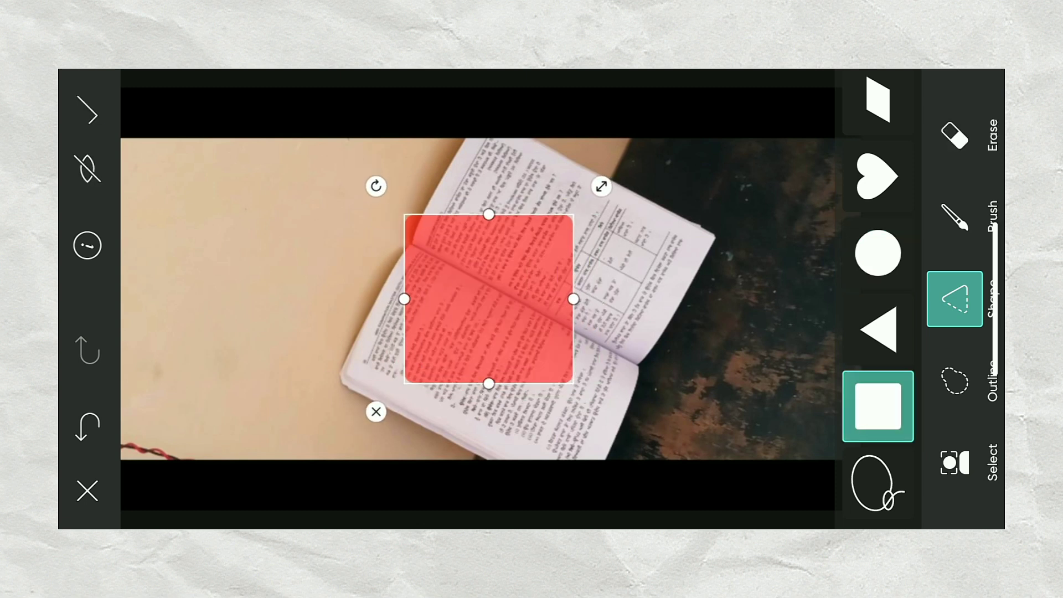
drag(489, 299, 499, 382)
drag(499, 305, 500, 346)
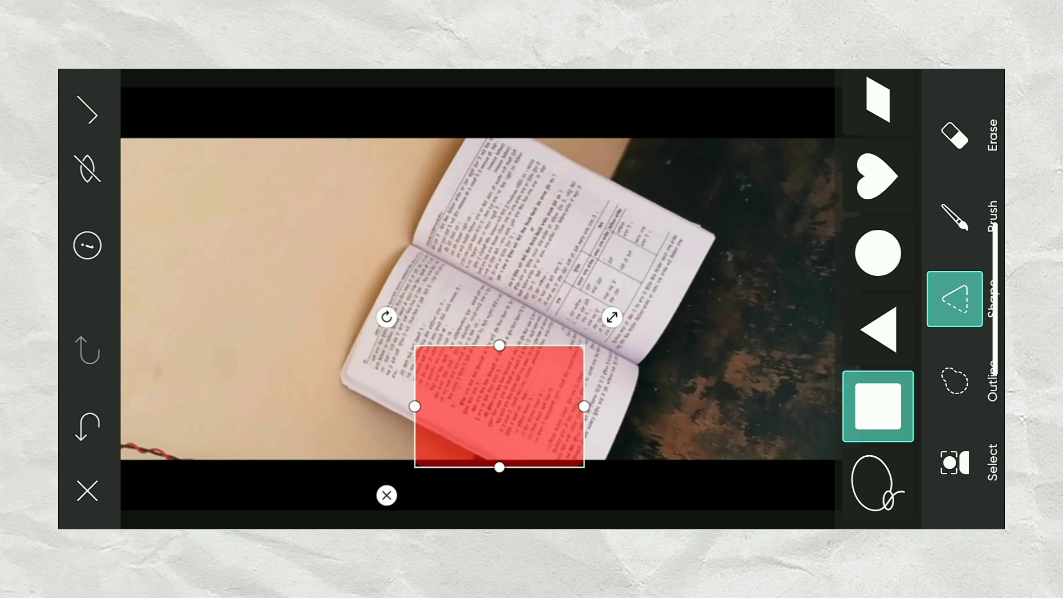
drag(500, 418, 530, 418)
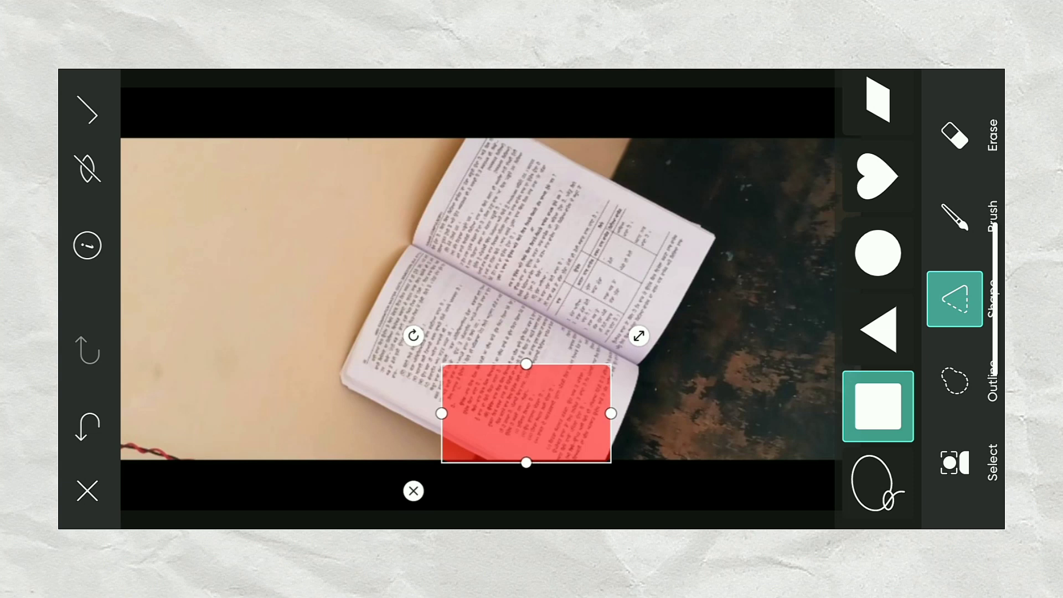
drag(613, 415, 843, 414)
drag(444, 414, 194, 414)
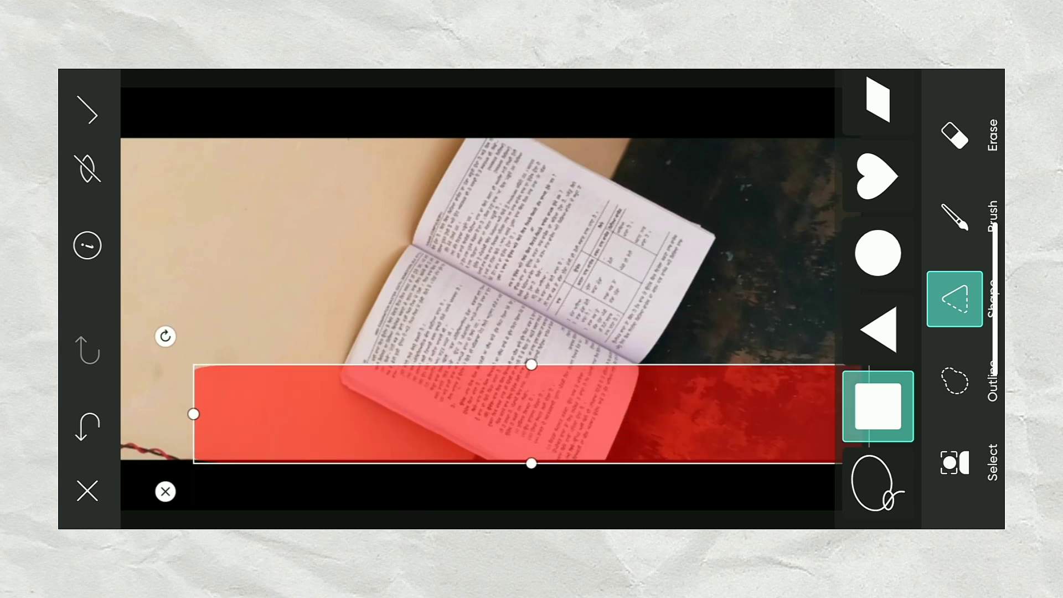
scroll(476, 299, down, 3)
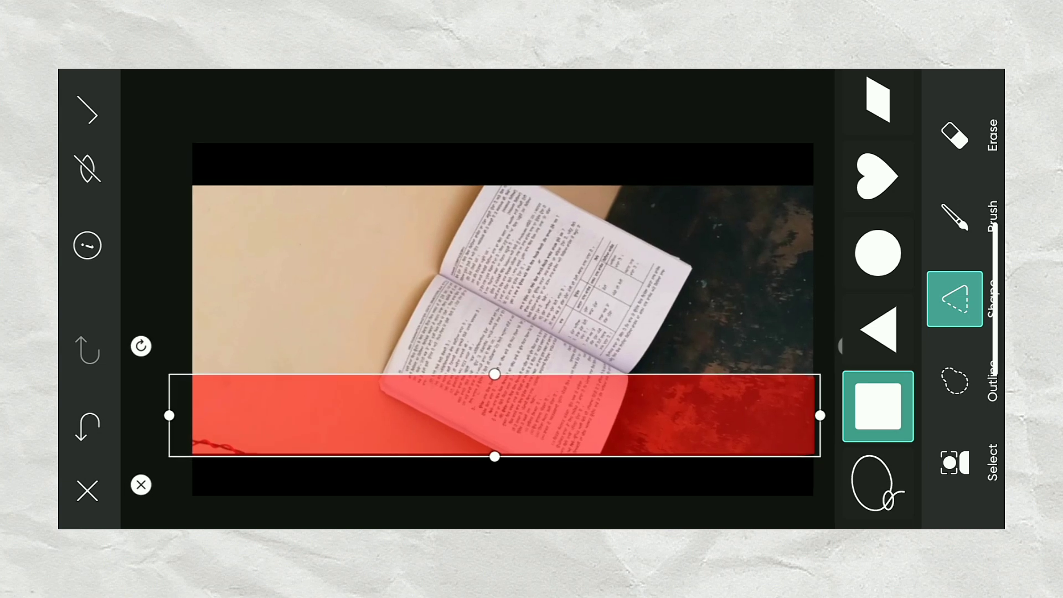
Add a second square as a band spanning the photo's top edge.
click(877, 406)
drag(355, 351, 383, 173)
drag(453, 173, 821, 176)
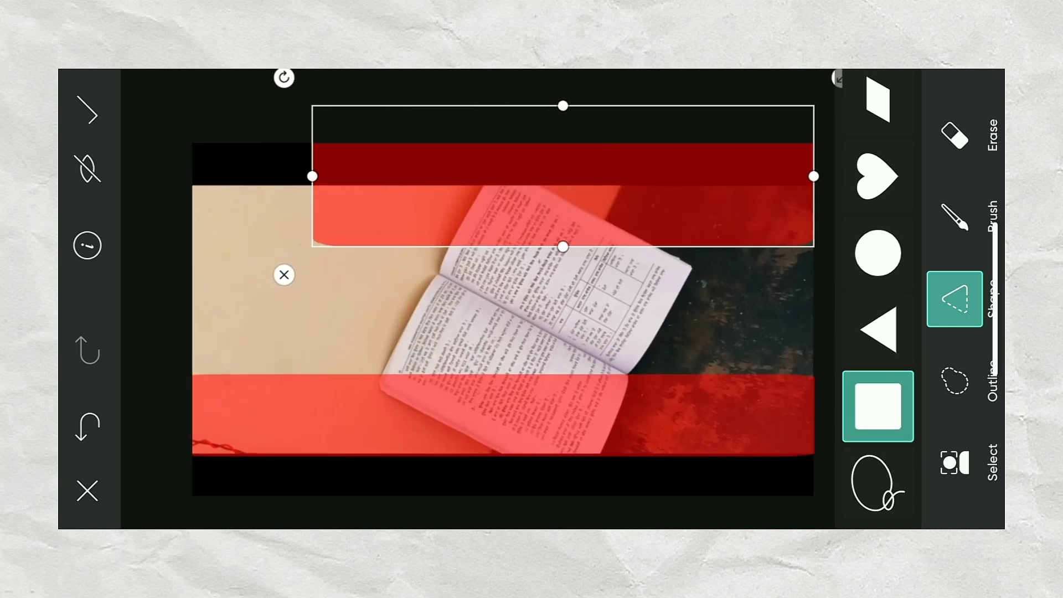
drag(312, 176, 165, 176)
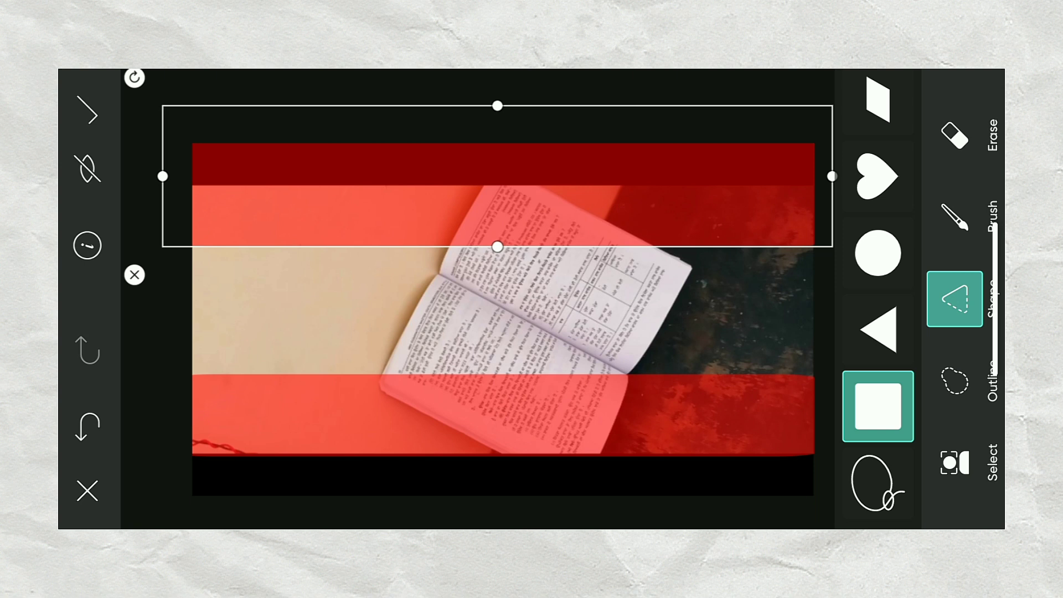
Add a triangle enlarged over the photo's left side, reaching the book's middle.
click(878, 329)
mouse_move(228, 250)
mouse_down()
mouse_move(277, 325)
mouse_move(294, 318)
mouse_up()
drag(375, 218, 450, 126)
drag(292, 318, 367, 318)
drag(519, 126, 521, 44)
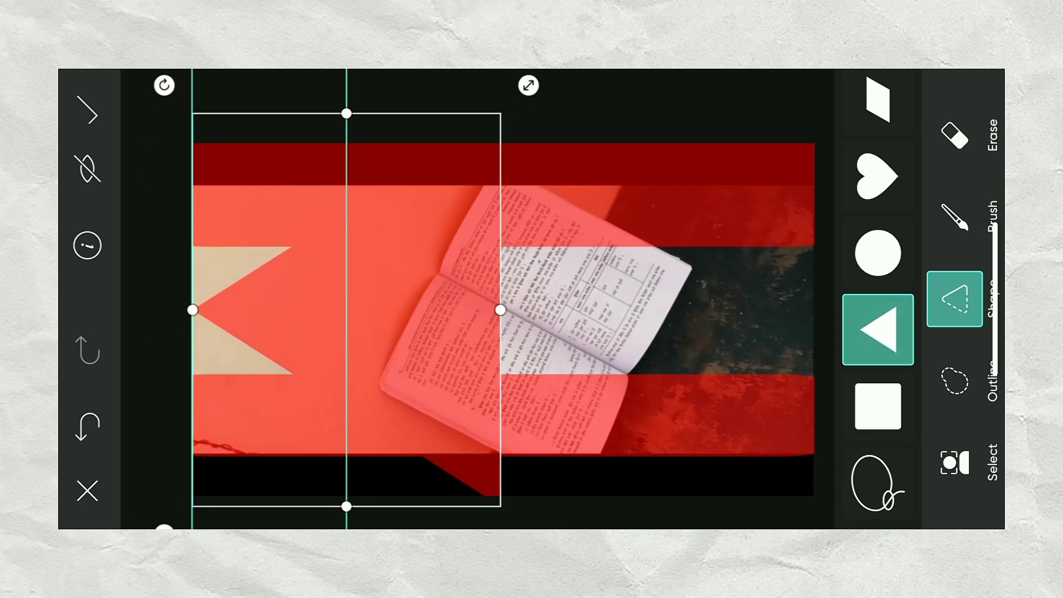
drag(146, 295, 67, 296)
drag(466, 304, 483, 302)
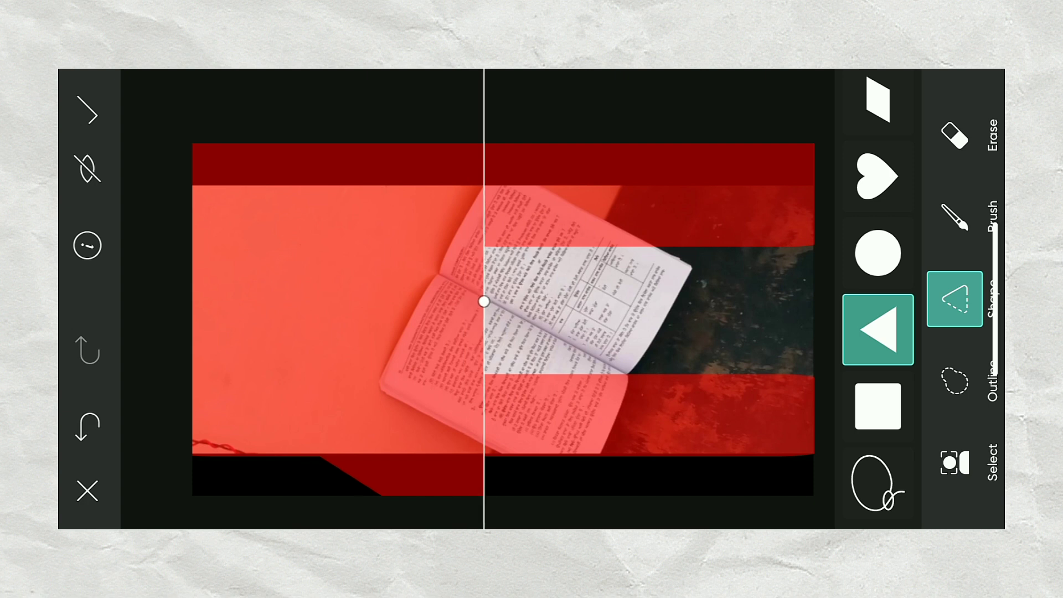
Add a second, flipped and enlarged triangle covering the photo's right side.
click(877, 329)
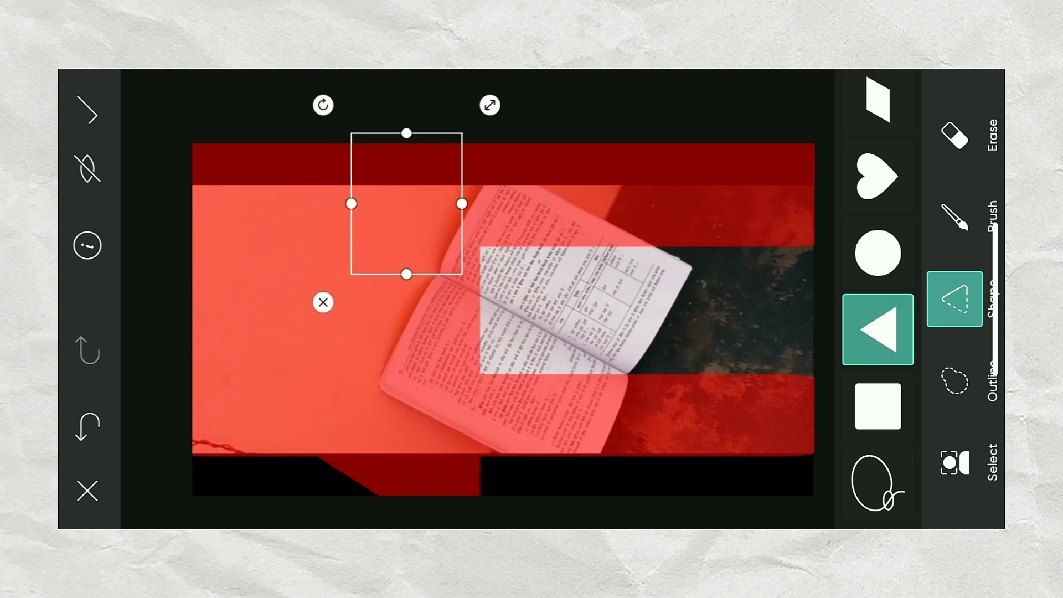
drag(405, 202, 636, 301)
mouse_move(553, 202)
mouse_down()
mouse_move(679, 132)
mouse_move(833, 370)
mouse_up()
drag(719, 376, 790, 494)
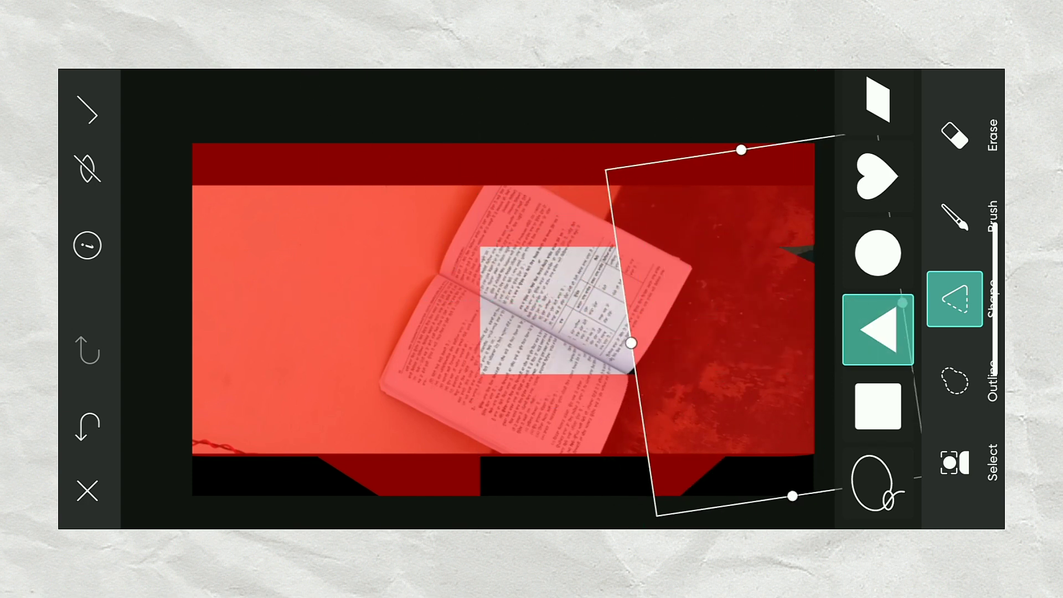
drag(853, 505, 808, 526)
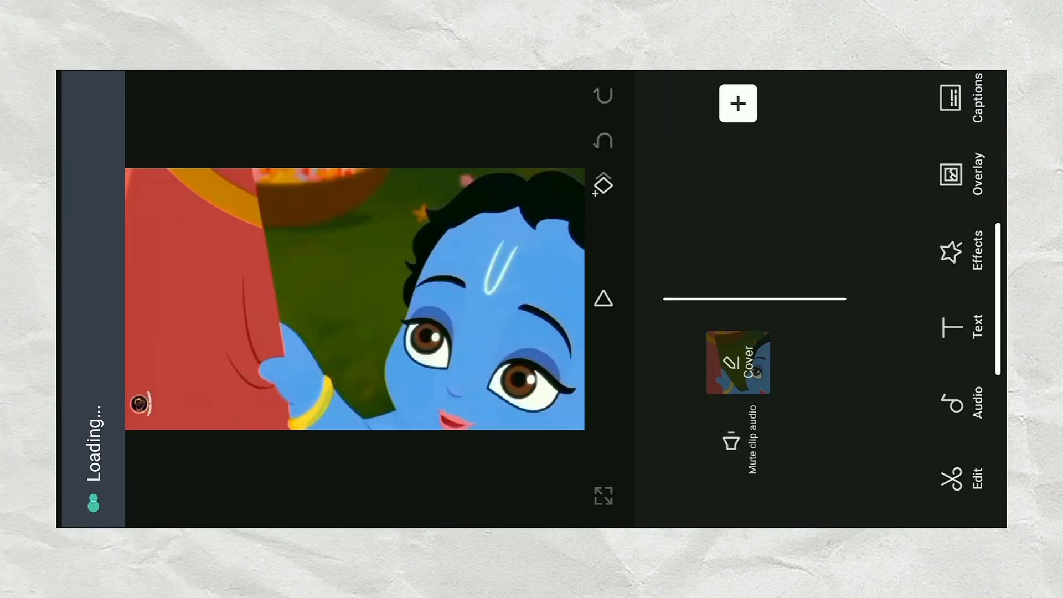
Mute the clip audio and rotate the cartoon clip to -90°, shifting it left.
click(726, 442)
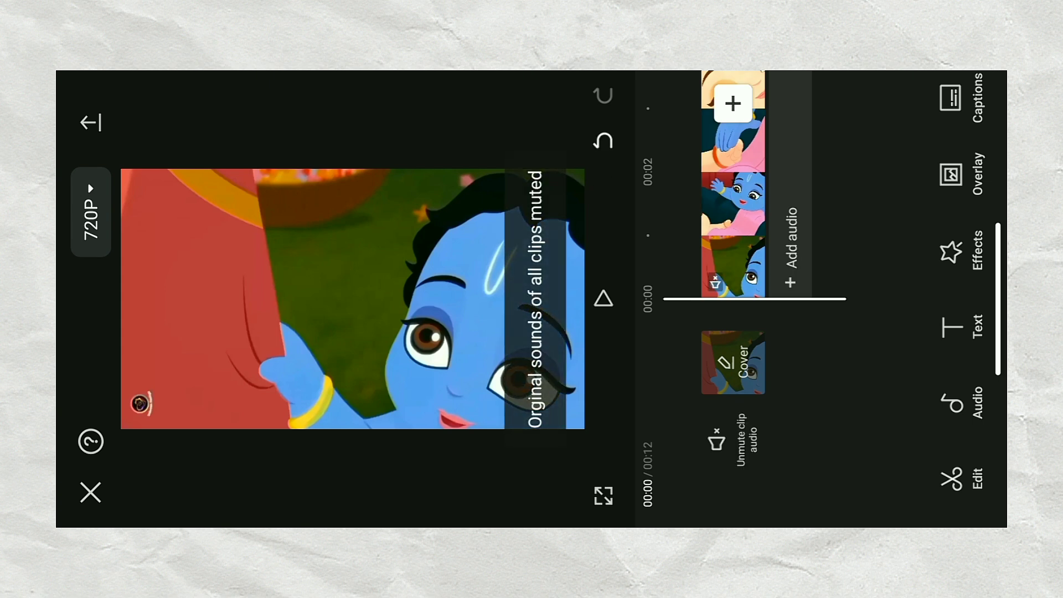
click(732, 266)
drag(432, 232, 332, 143)
drag(352, 299, 295, 289)
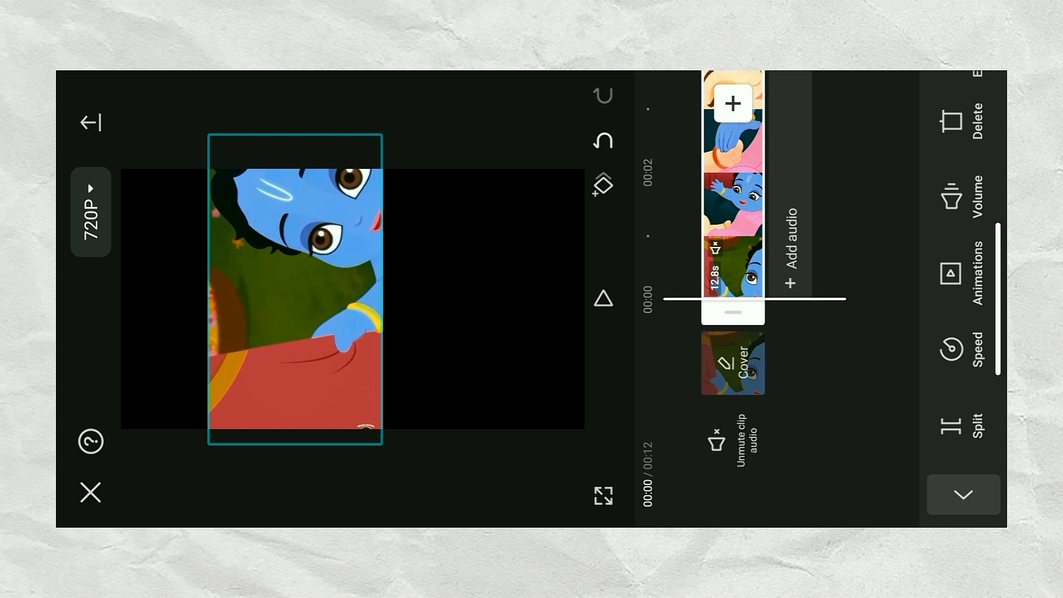
click(963, 495)
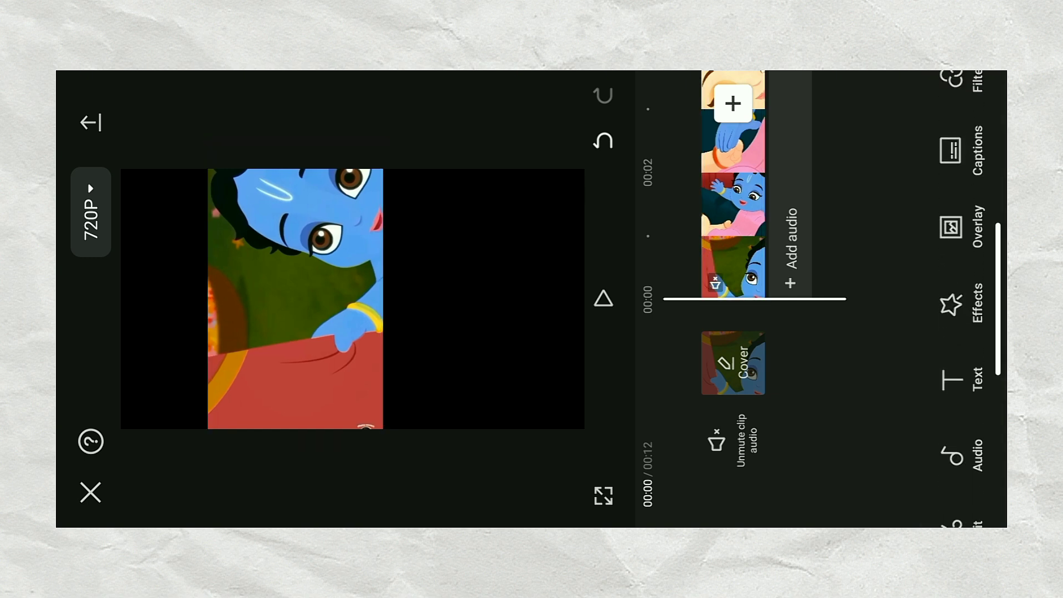
click(919, 173)
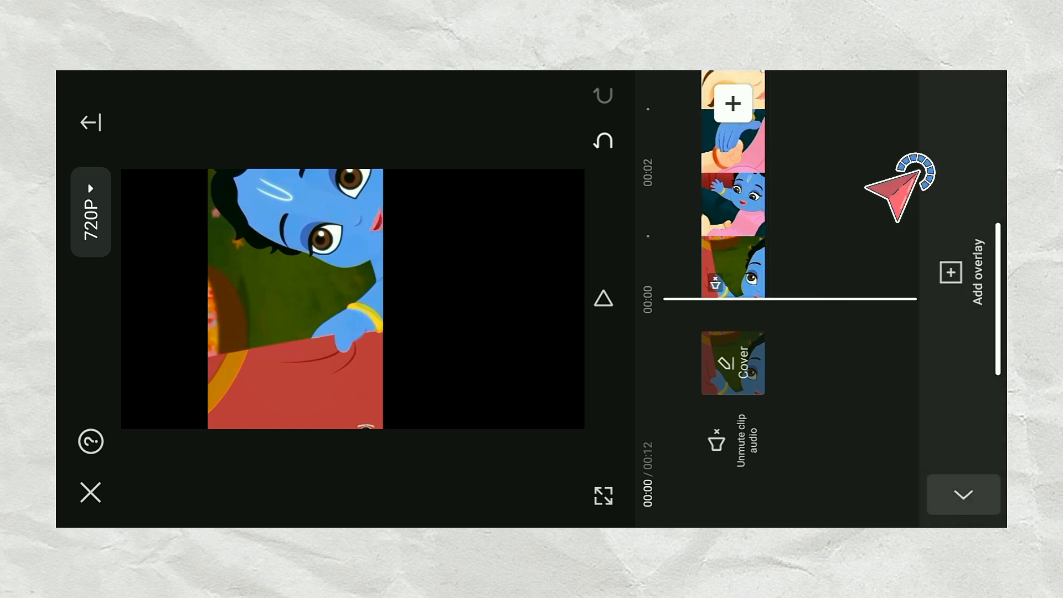
Add the two book cut-out images from Photos as overlays.
click(919, 281)
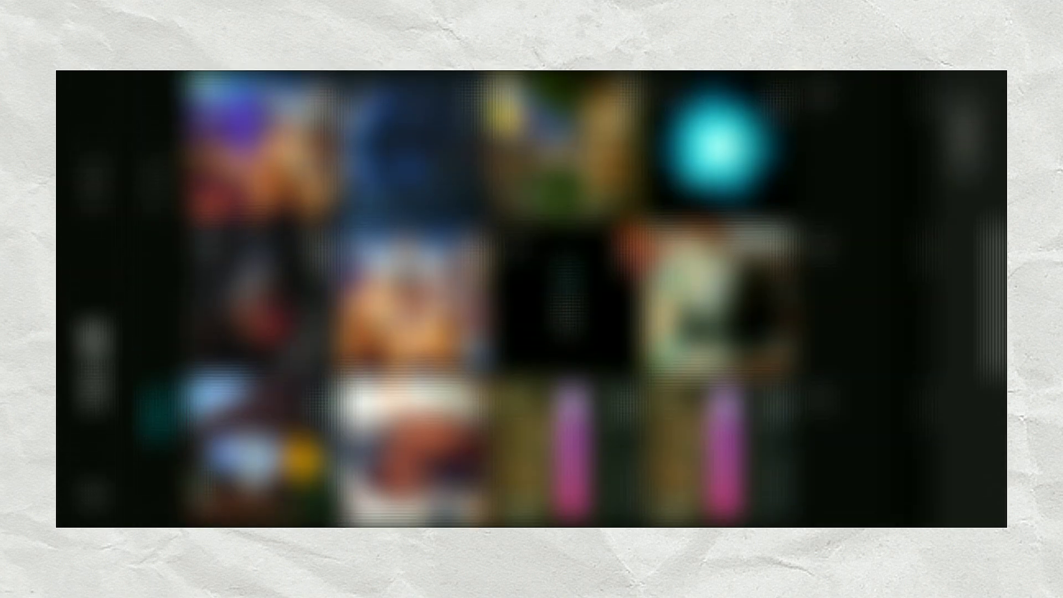
click(158, 183)
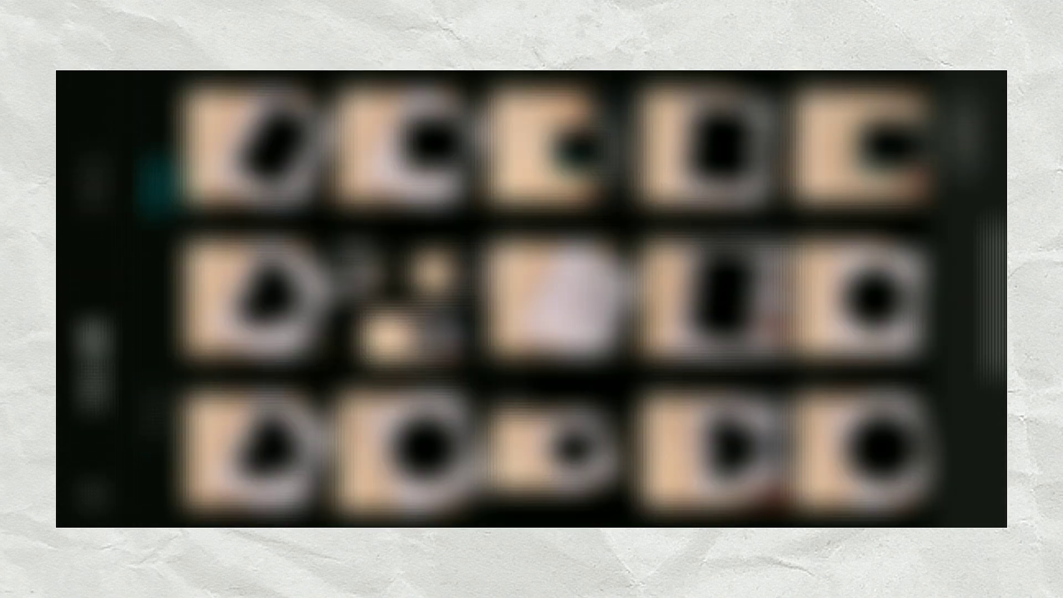
click(255, 451)
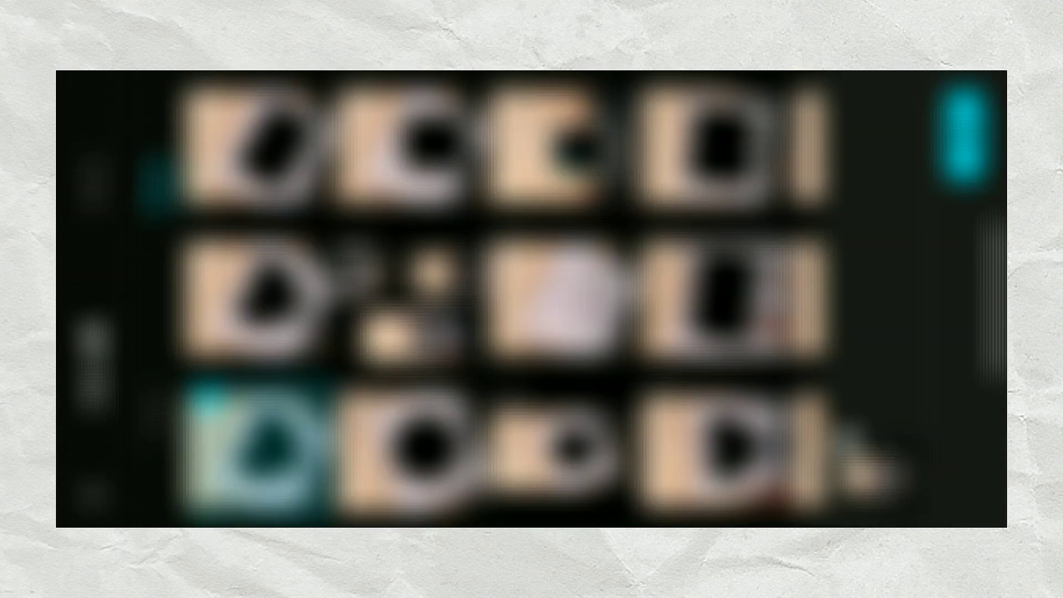
click(255, 146)
click(964, 135)
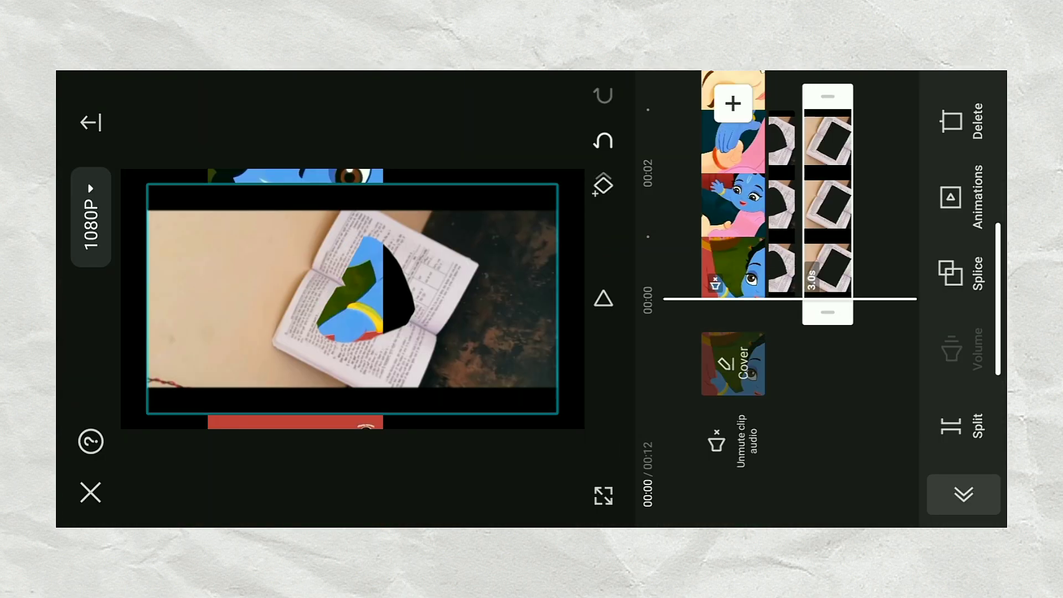
Scale up the open-book overlay until the book photo fills the frame width.
click(881, 421)
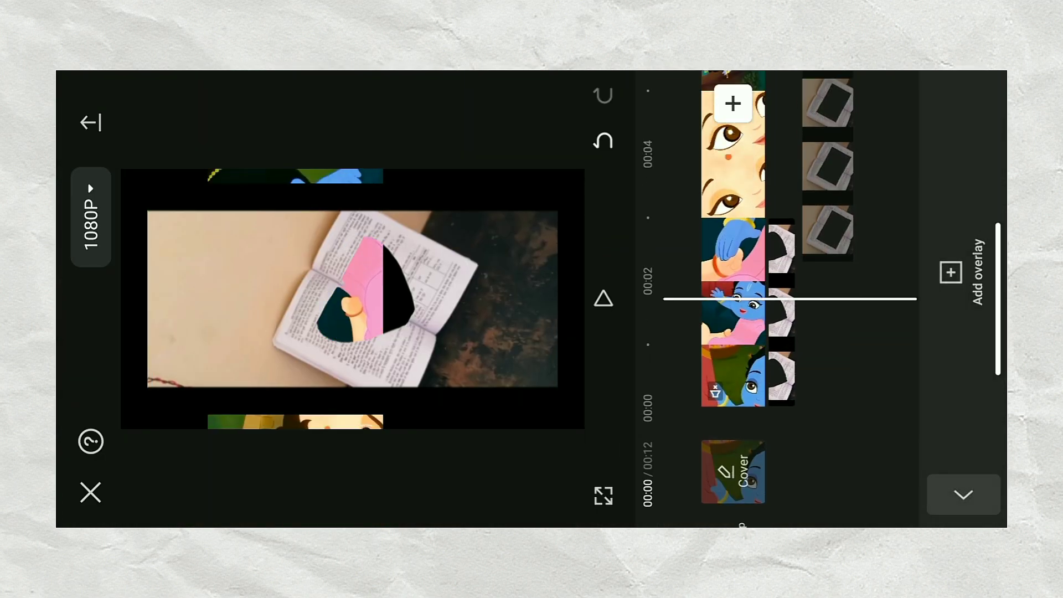
drag(880, 166, 880, 360)
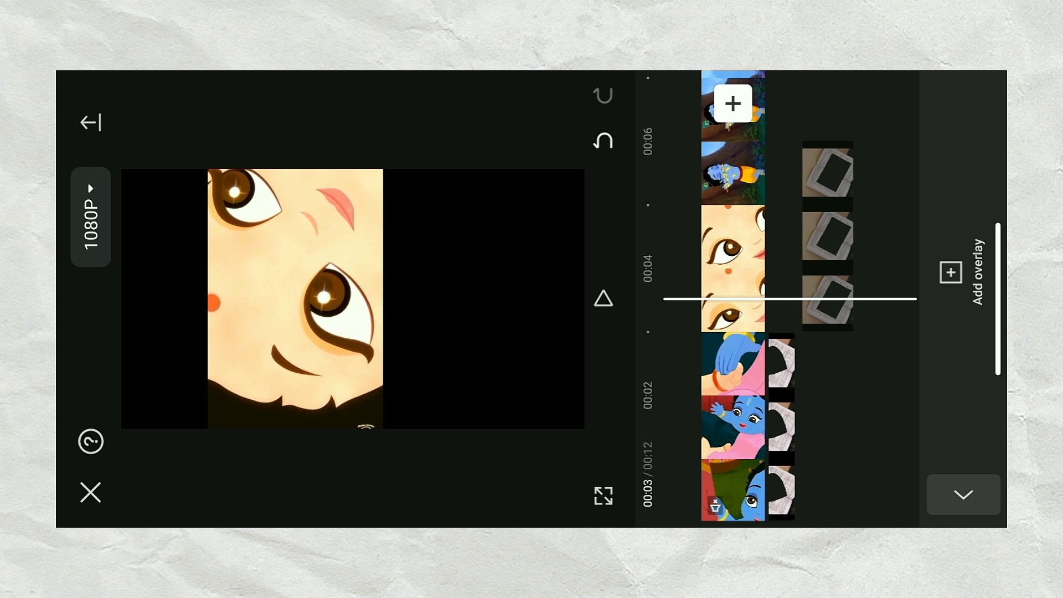
drag(881, 416, 881, 211)
click(793, 199)
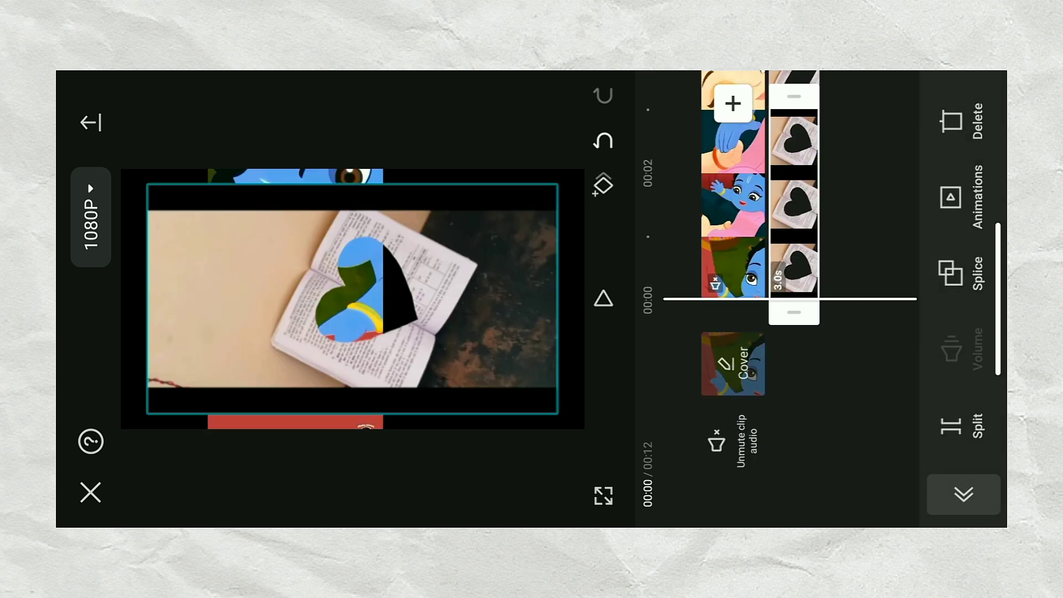
drag(498, 360, 554, 399)
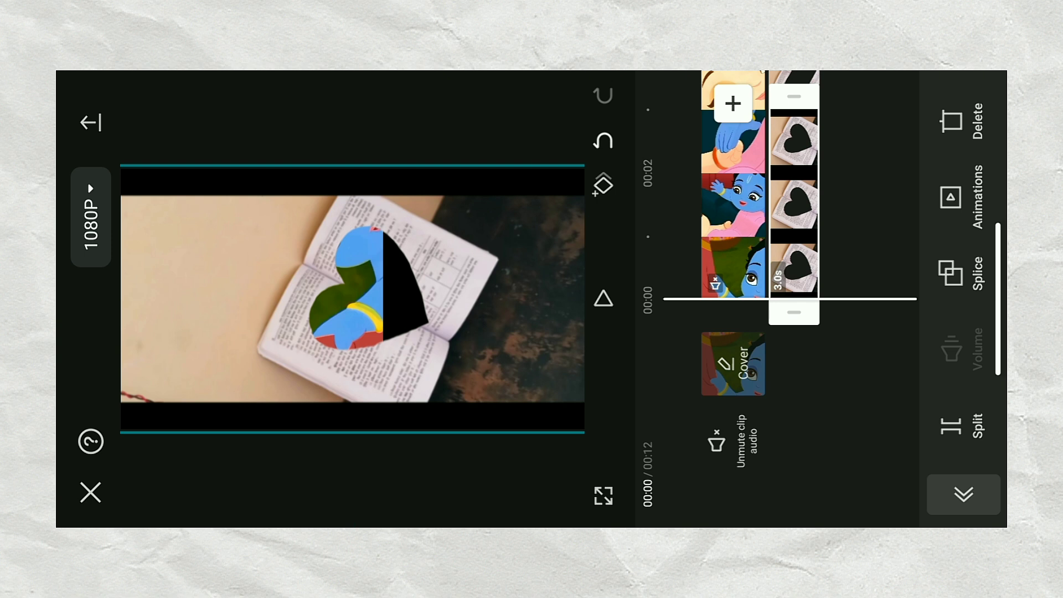
drag(864, 210, 864, 401)
drag(553, 409, 585, 433)
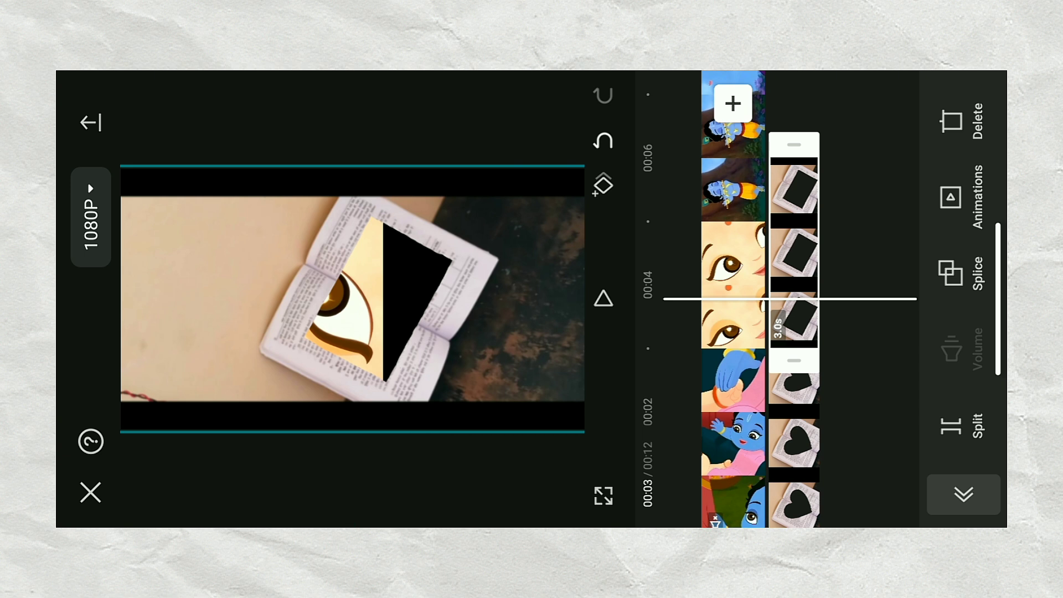
drag(731, 387, 731, 189)
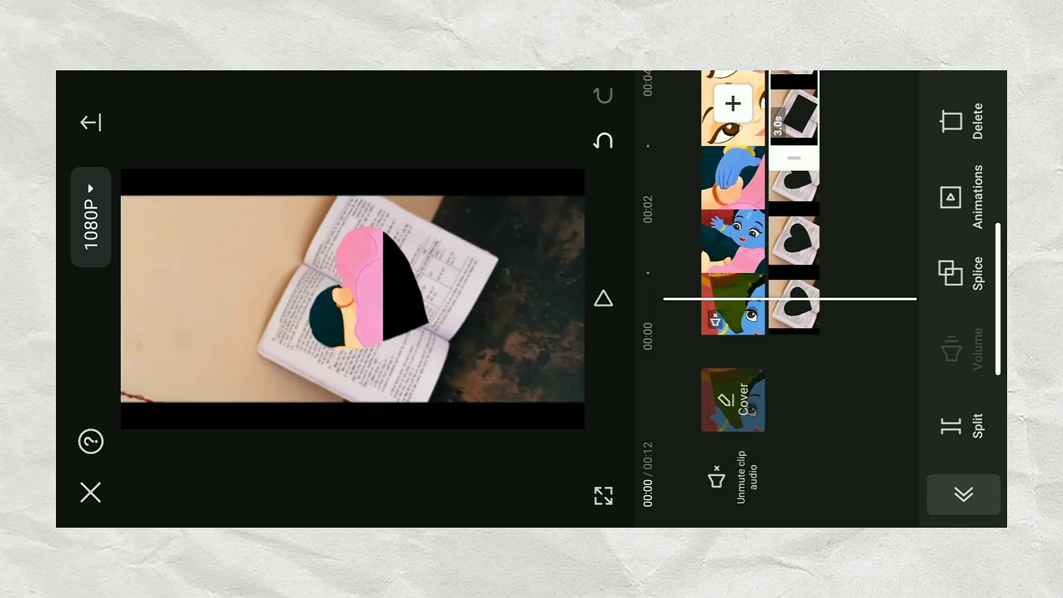
click(794, 210)
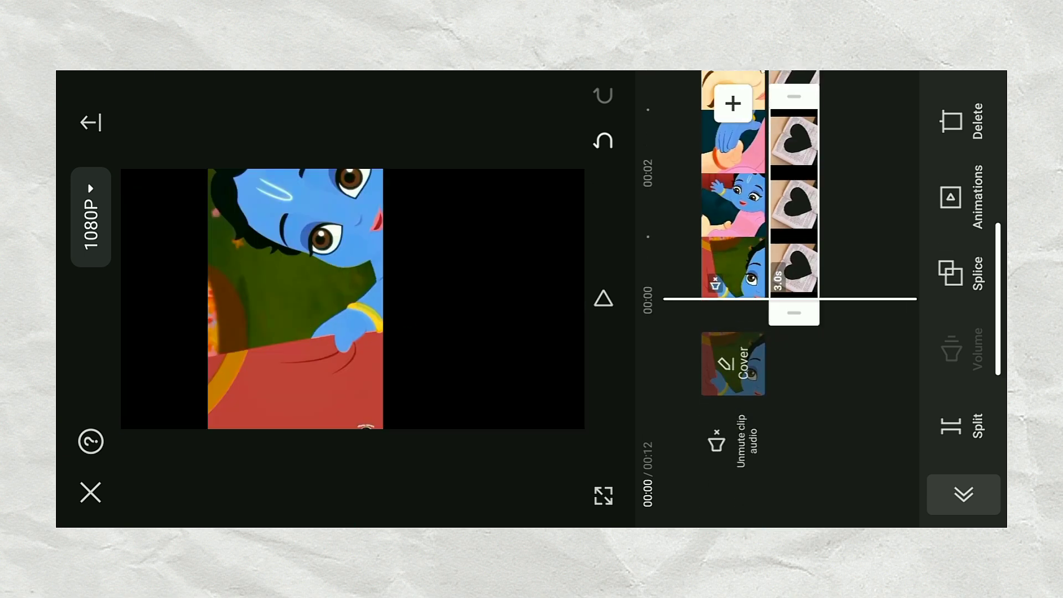
click(794, 210)
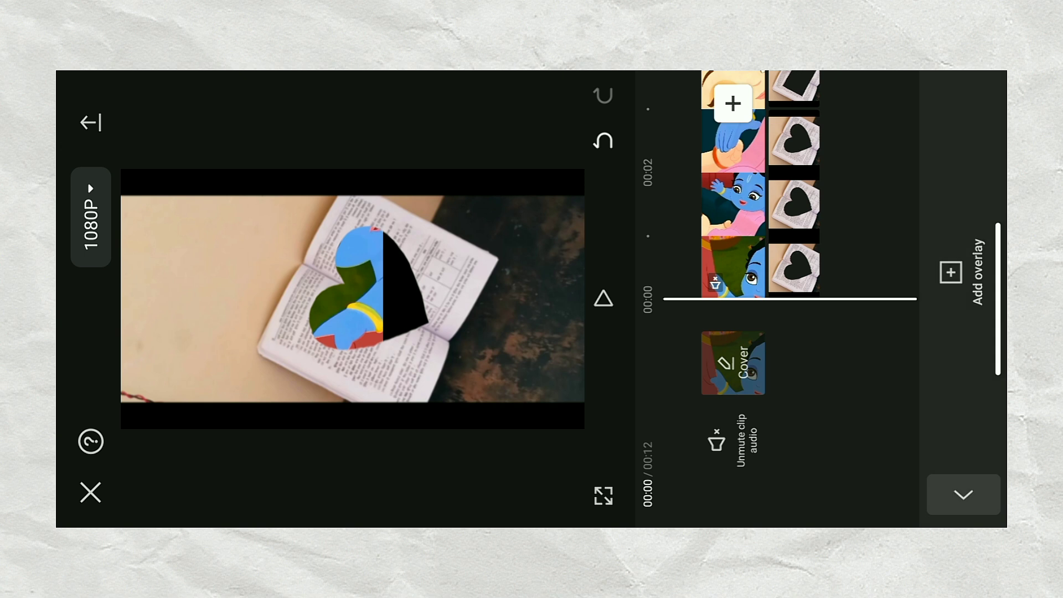
Move the first cartoon clip so it sits behind the heart cut-out.
scroll(758, 194, up, 1)
click(733, 221)
drag(295, 289, 352, 312)
scroll(352, 315, down, 3)
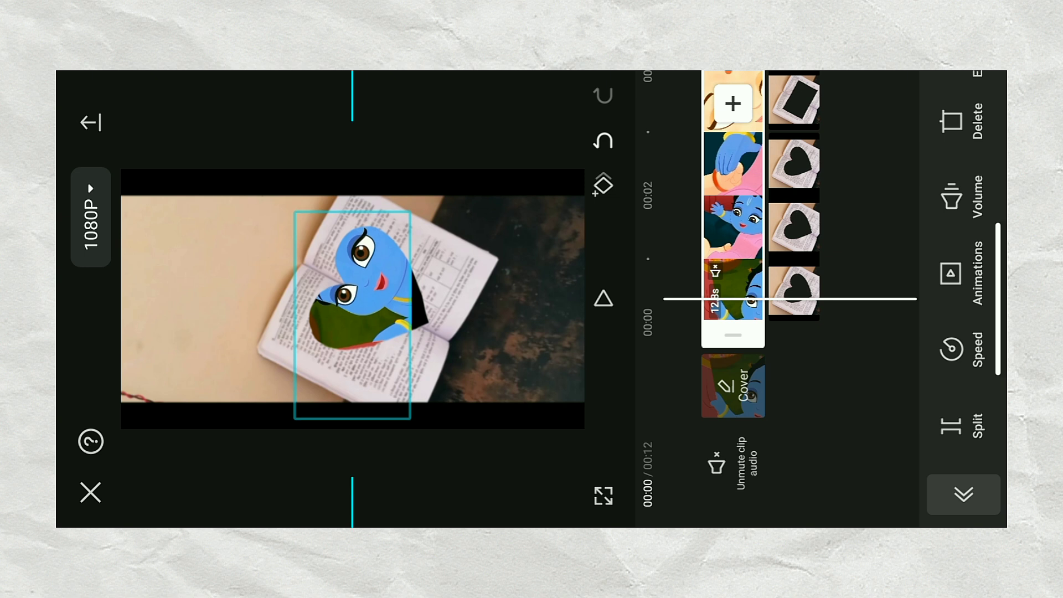
drag(352, 315, 373, 324)
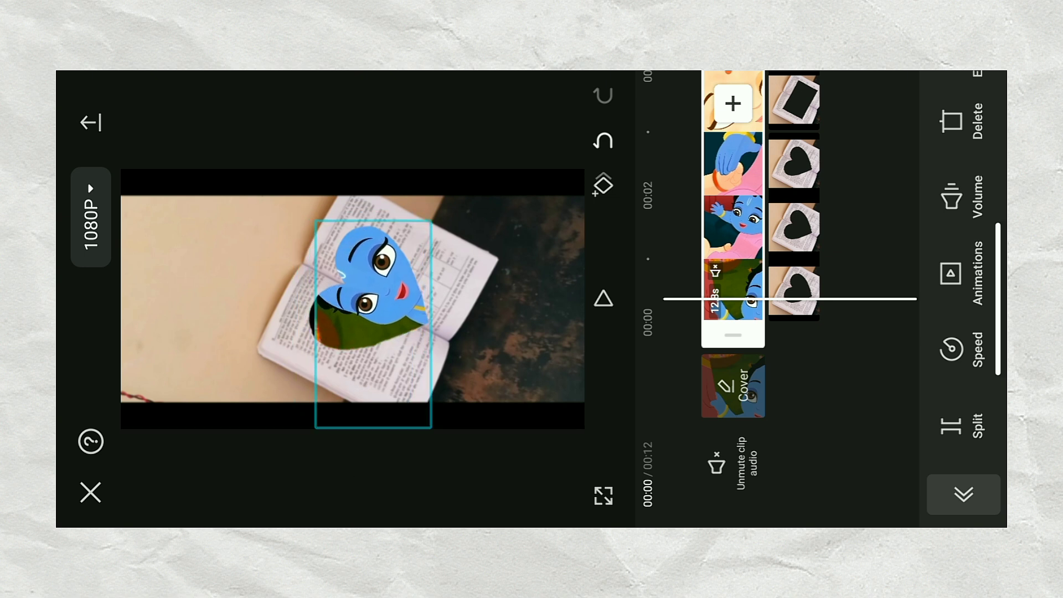
scroll(374, 324, up, 2)
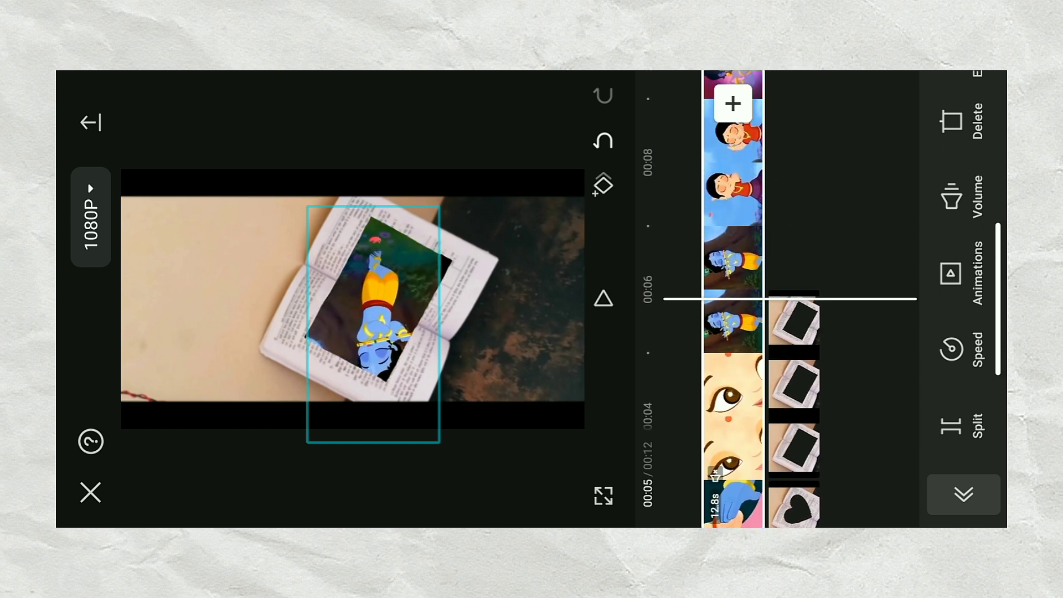
drag(733, 333, 733, 205)
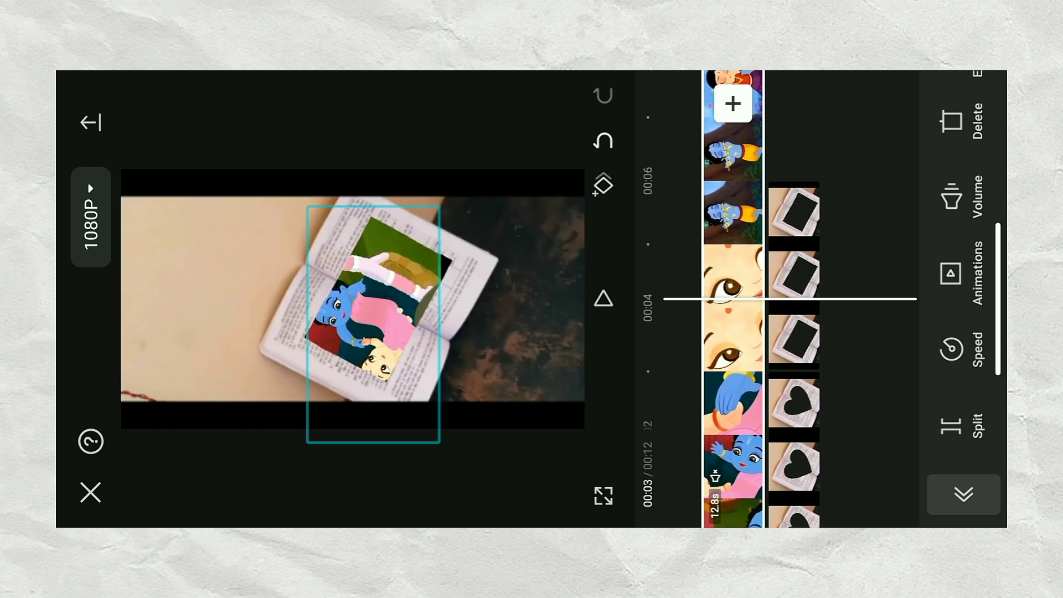
click(864, 415)
drag(733, 332, 733, 268)
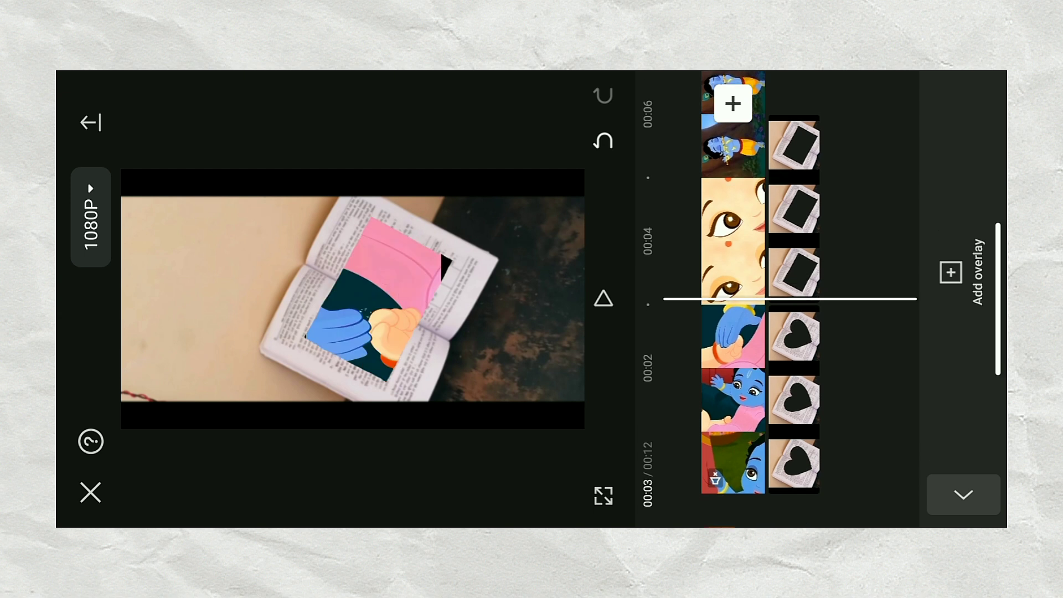
click(794, 211)
drag(732, 332, 733, 327)
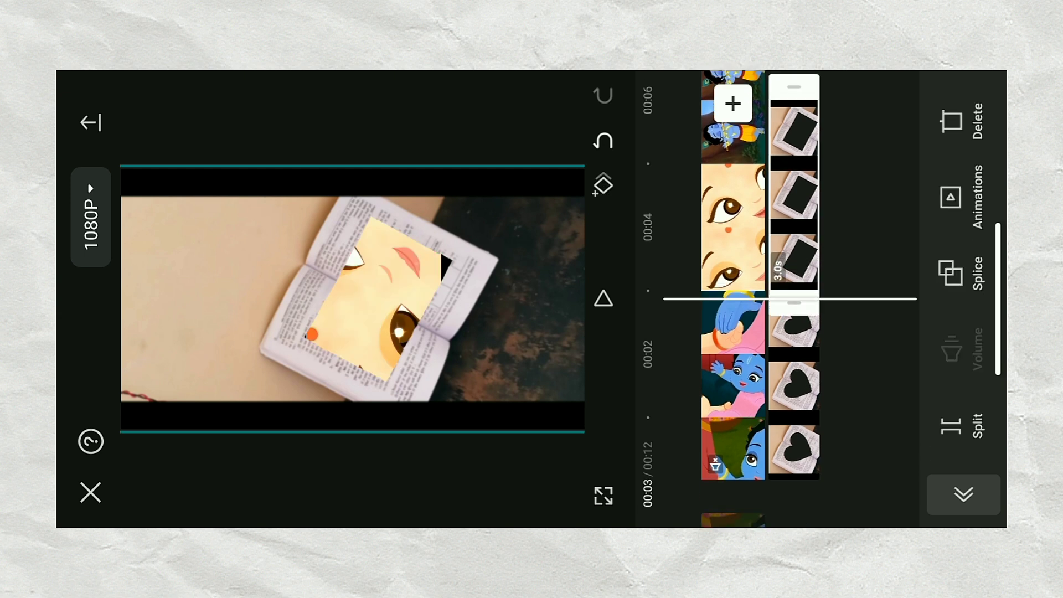
click(733, 399)
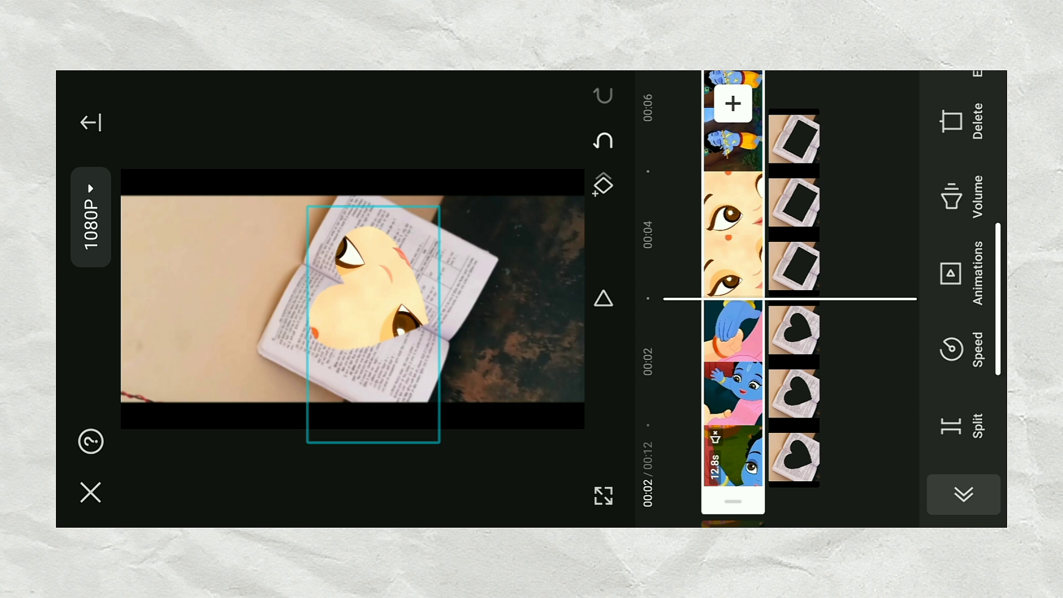
click(864, 421)
Shift the eye close-up clip and rotate it to -66° to match the tilted rectangle.
drag(864, 387, 864, 435)
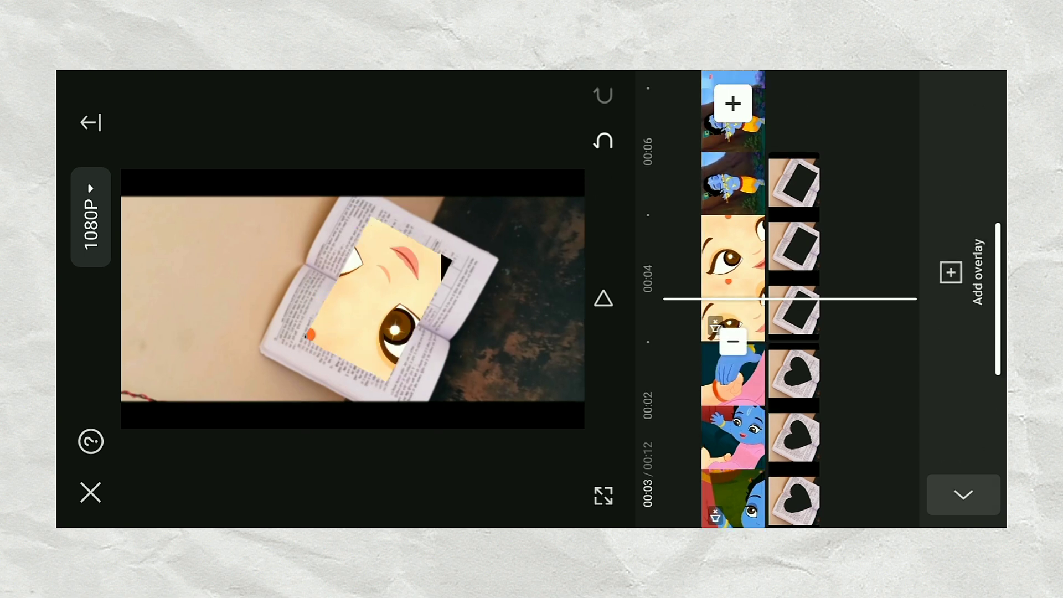
click(733, 276)
drag(374, 325, 389, 321)
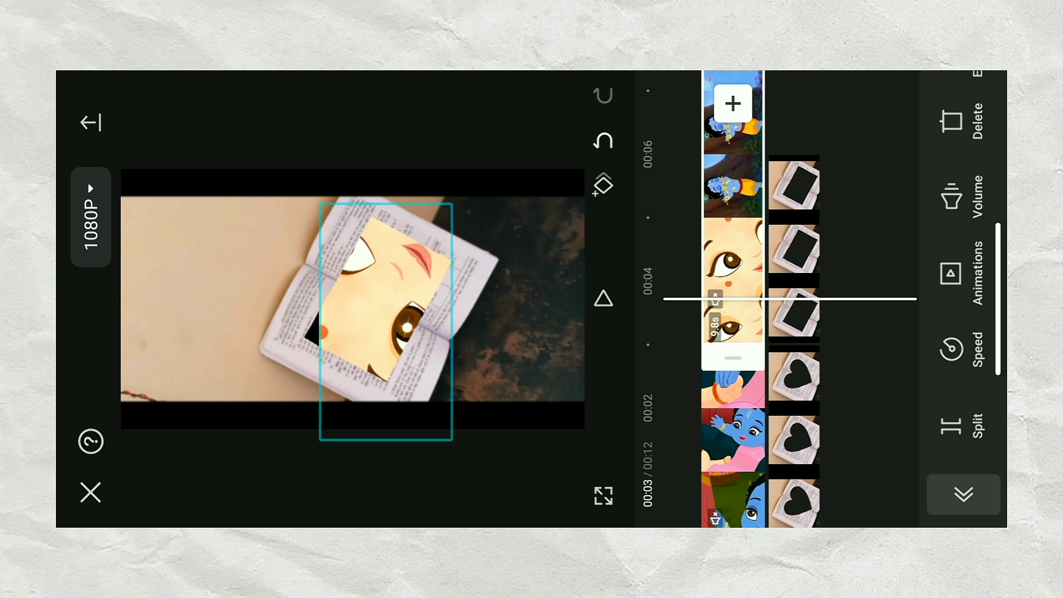
drag(388, 232, 471, 293)
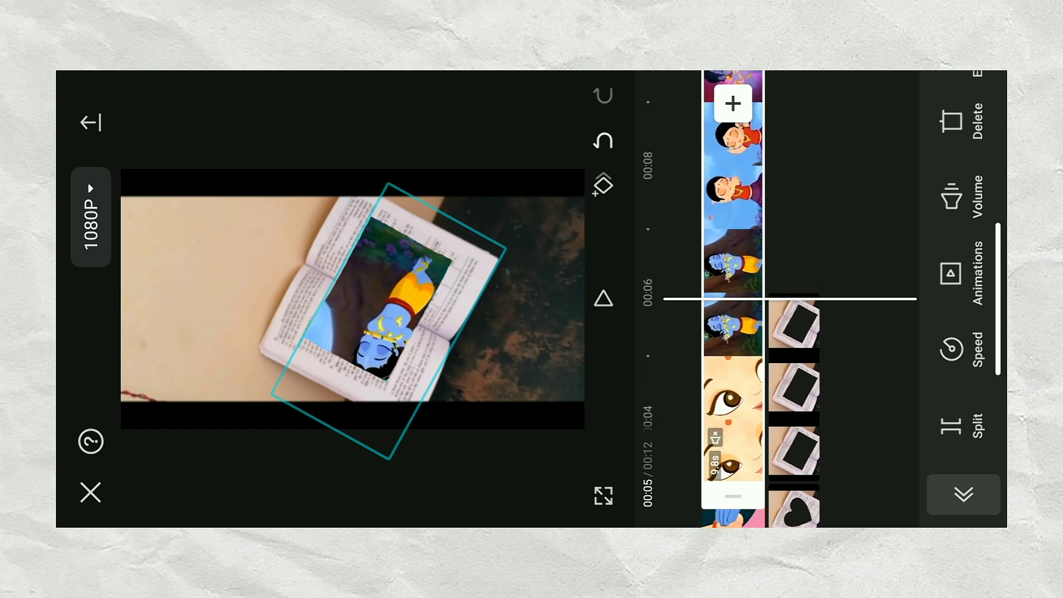
click(733, 260)
Duplicate the heart-cutout book overlay.
drag(733, 416, 733, 89)
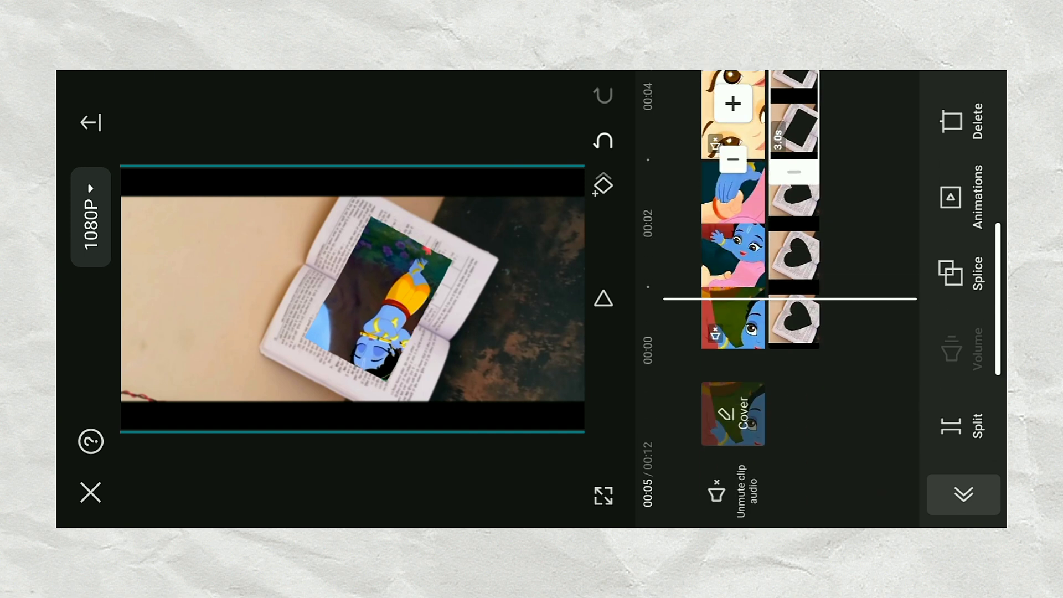
click(794, 261)
drag(951, 139, 951, 415)
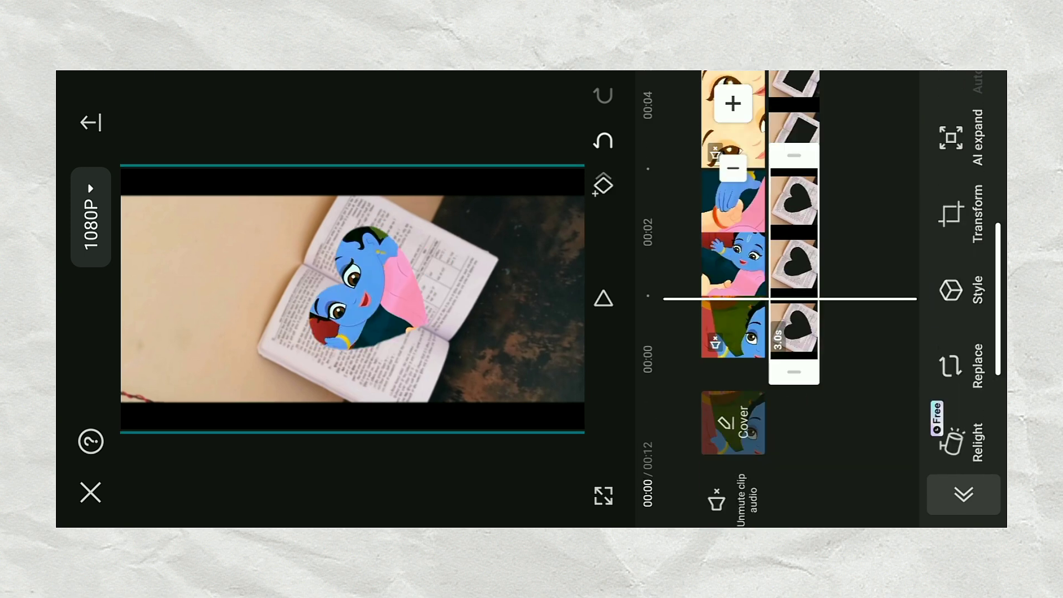
drag(951, 138, 951, 415)
drag(951, 221, 951, 471)
drag(951, 100, 951, 359)
click(951, 288)
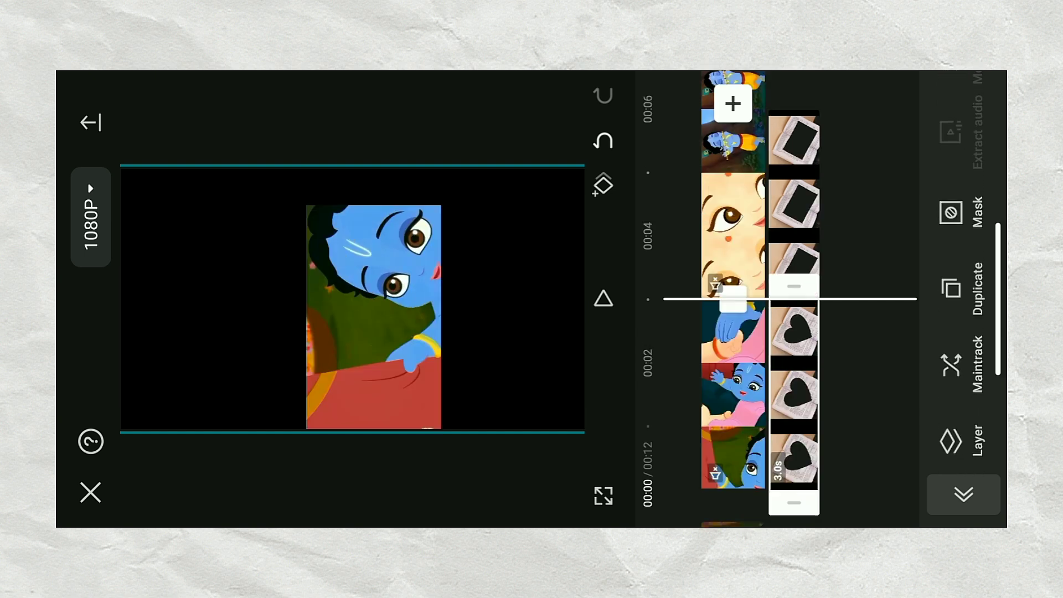
click(886, 415)
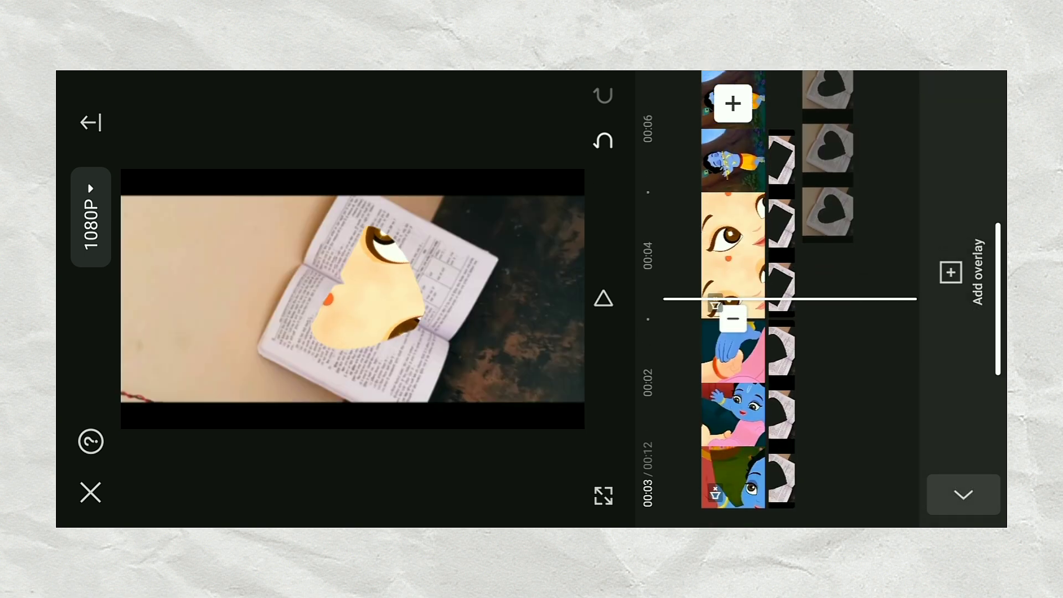
drag(830, 277, 831, 460)
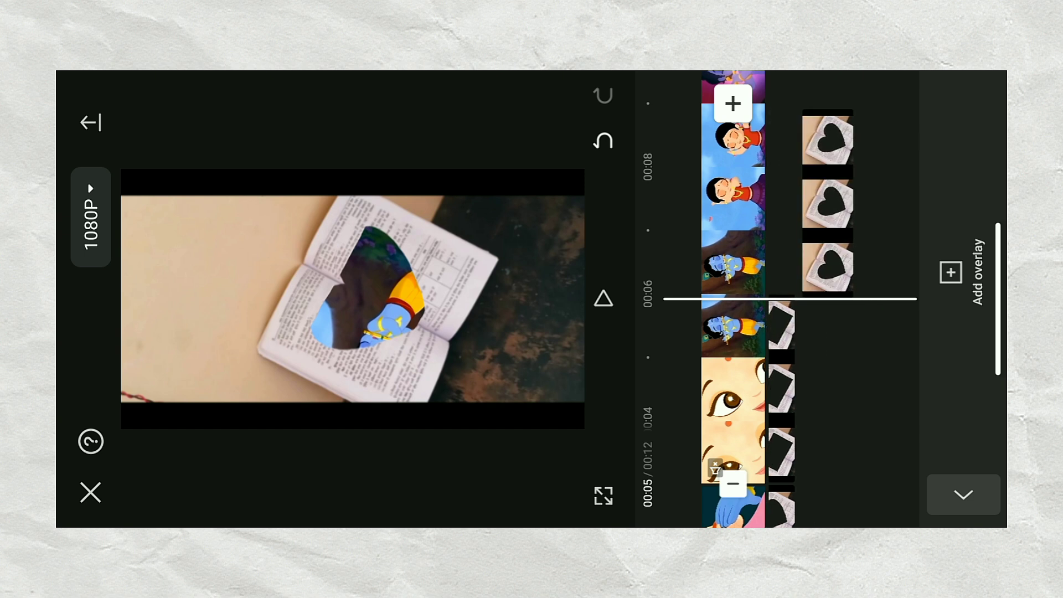
drag(731, 388, 731, 277)
click(794, 276)
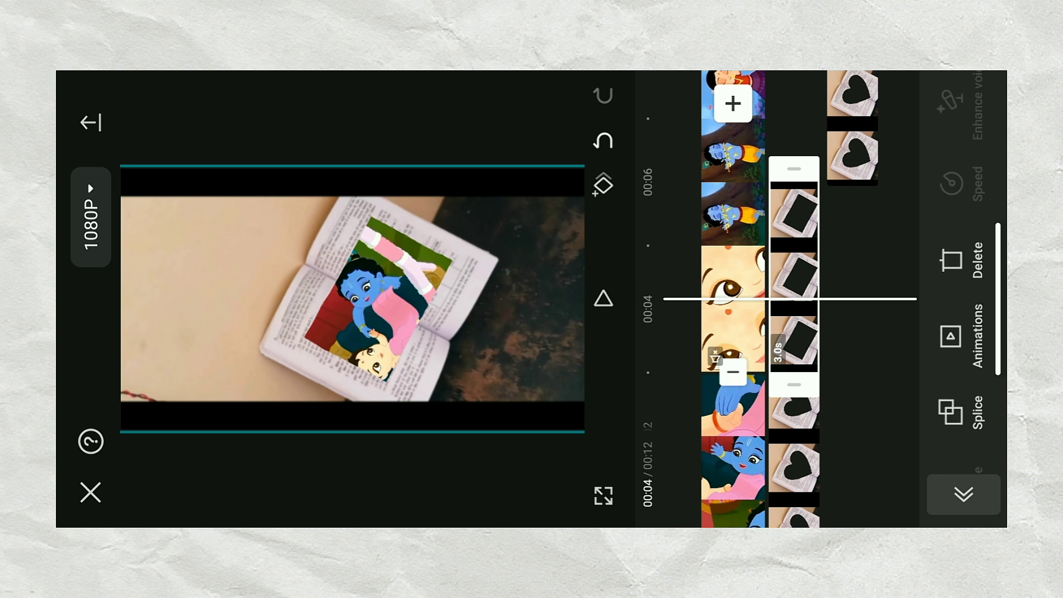
scroll(963, 299, right, 5)
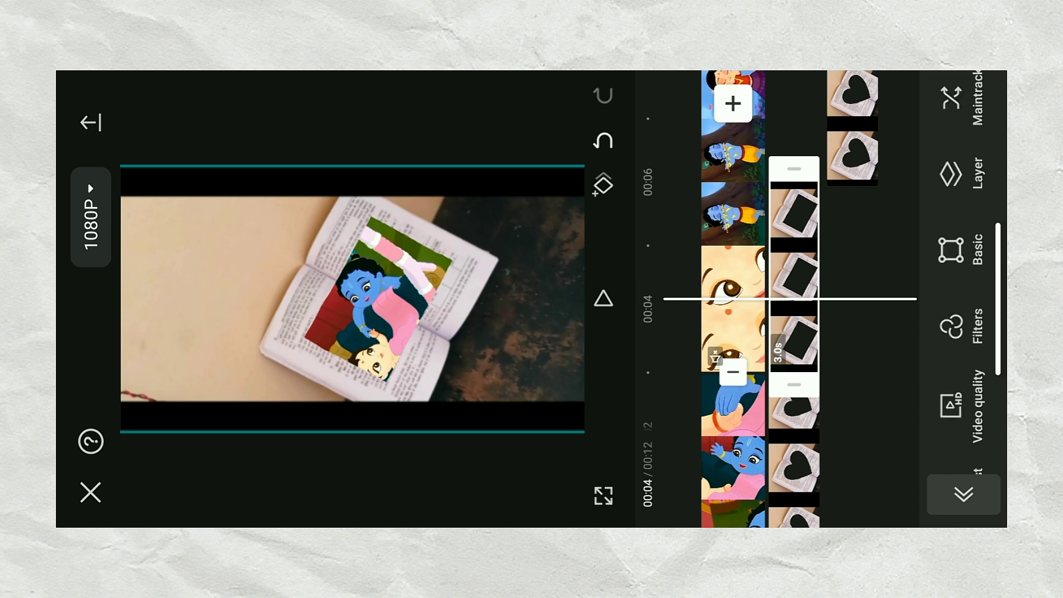
scroll(791, 299, right, 3)
scroll(792, 299, up, 3)
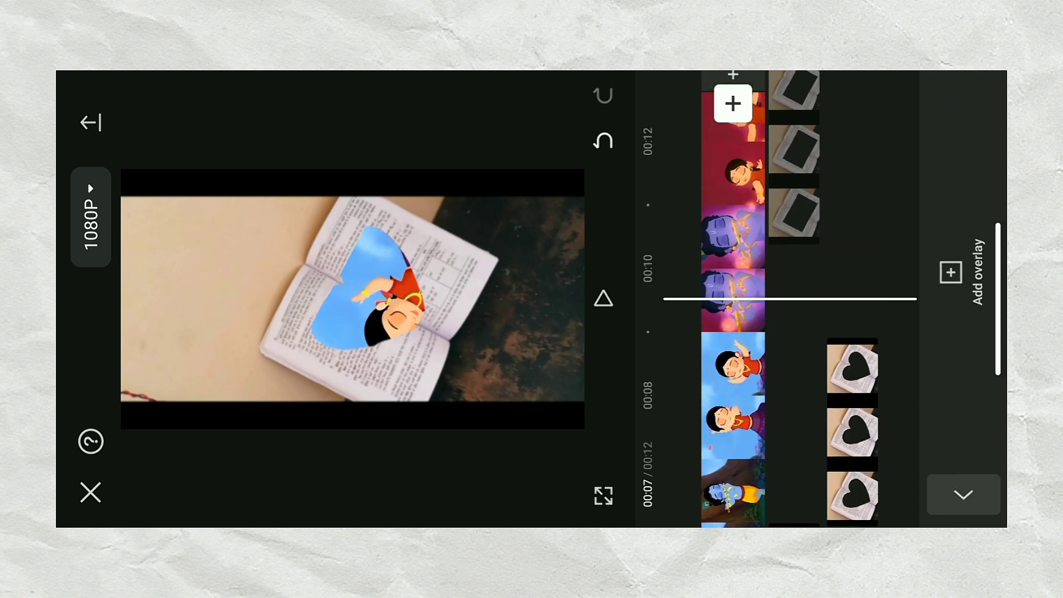
click(853, 387)
scroll(952, 299, up, 15)
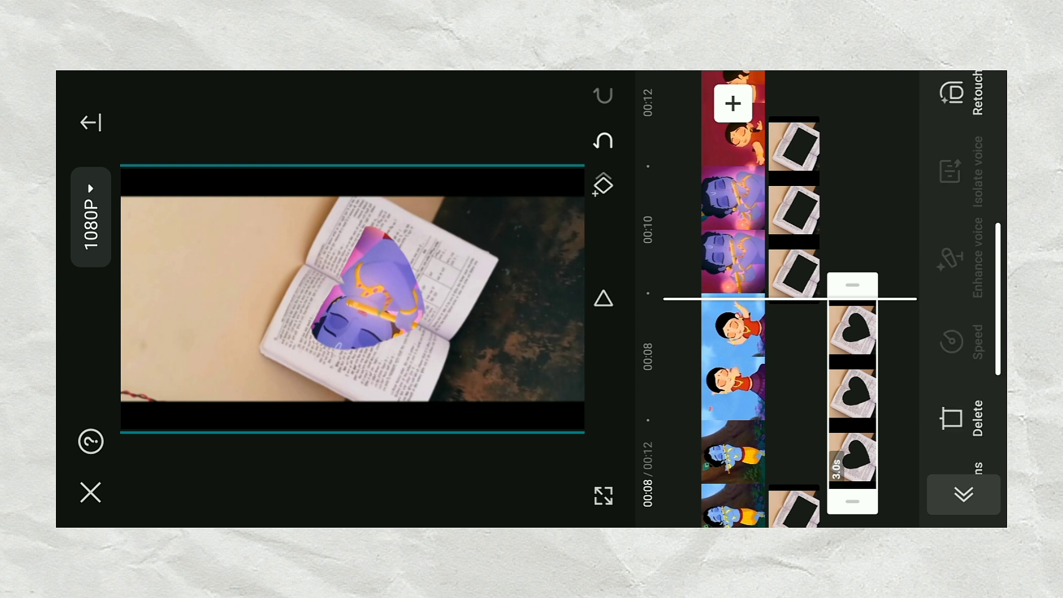
scroll(952, 299, up, 5)
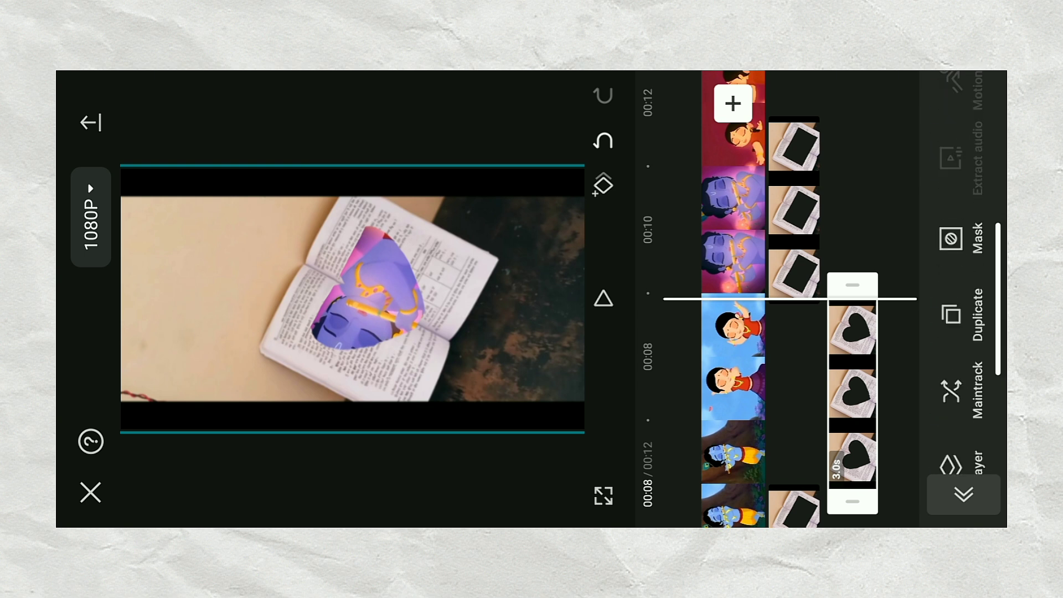
scroll(792, 299, up, 4)
drag(827, 230, 795, 313)
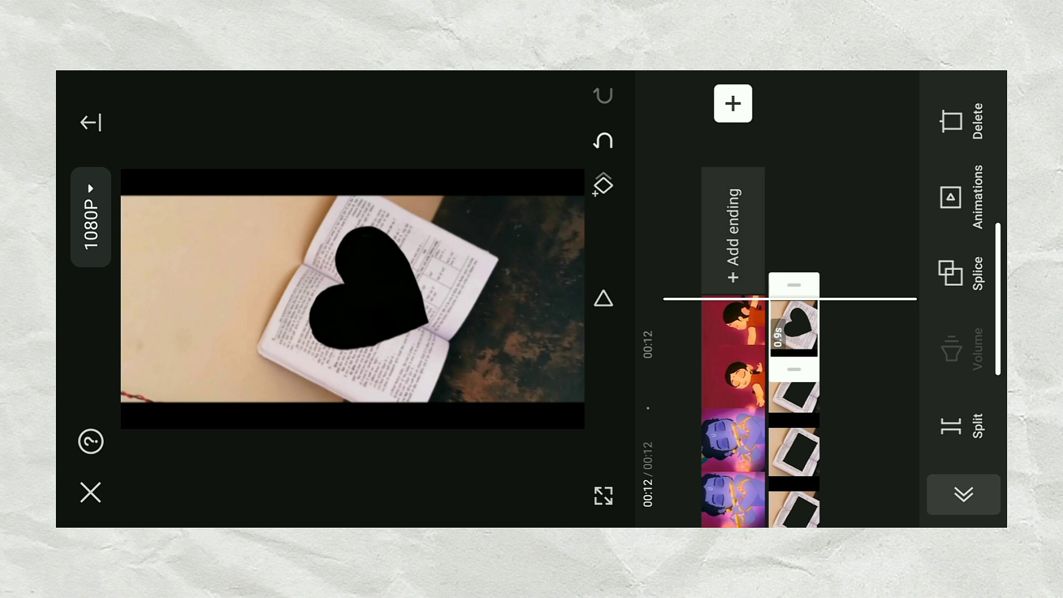
scroll(791, 299, up, 10)
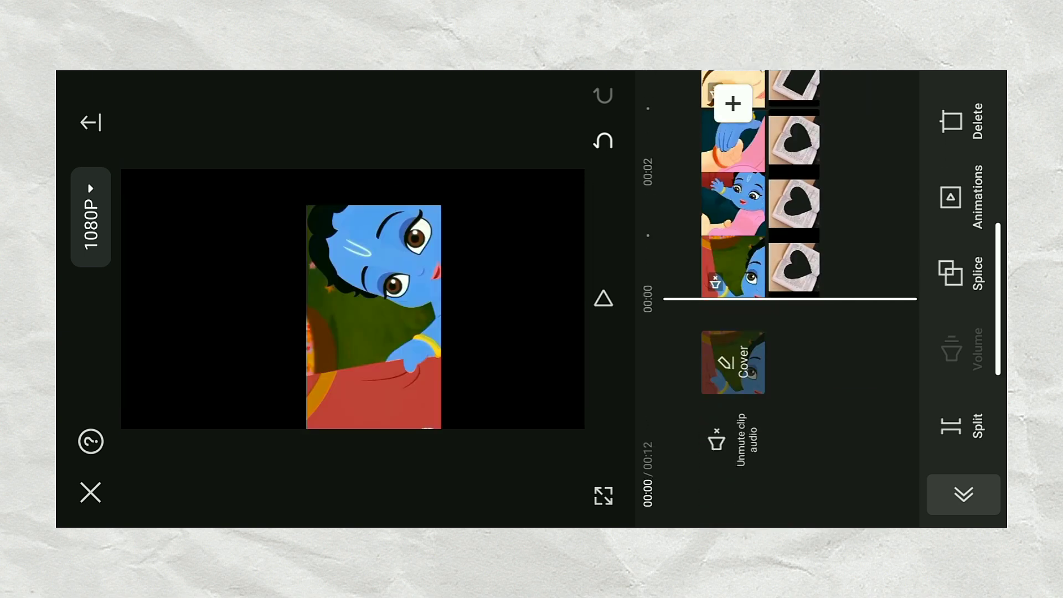
Enlarge the 6.9-second Krishna cartoon clip behind the heart cut-out.
click(795, 421)
scroll(792, 299, down, 5)
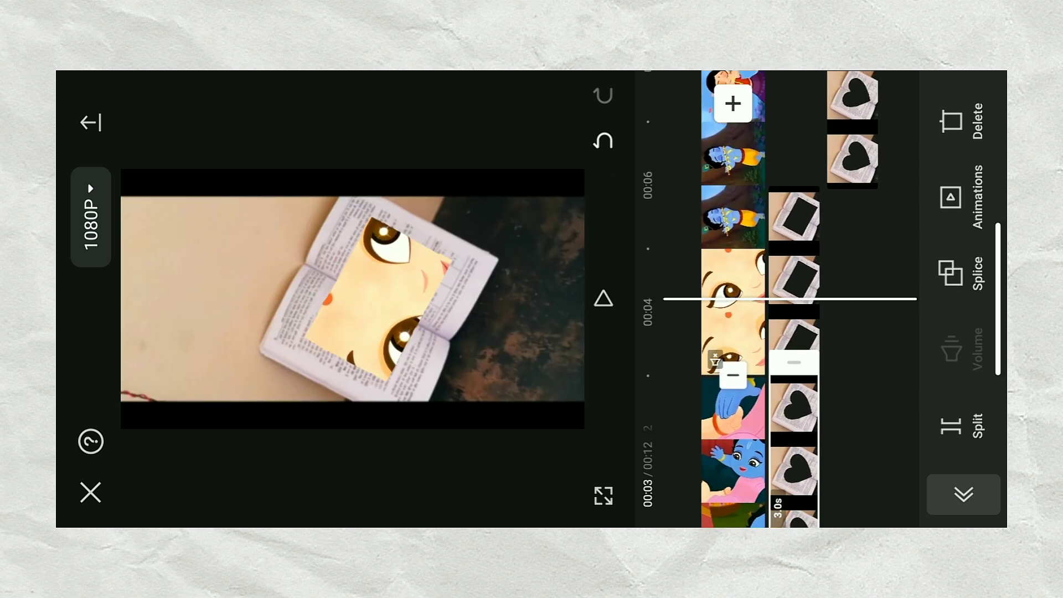
scroll(792, 299, up, 2)
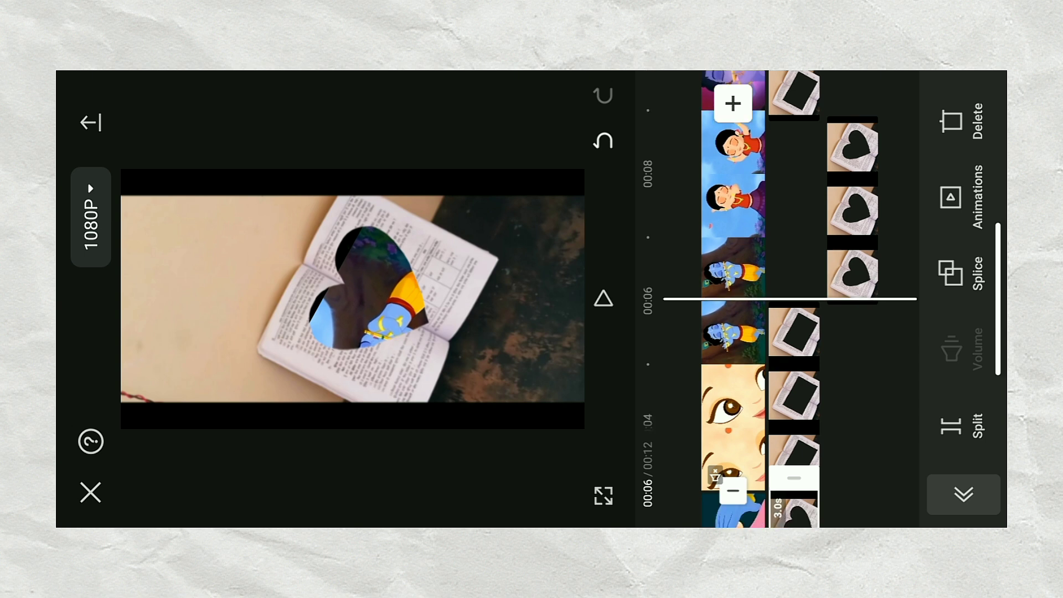
click(734, 266)
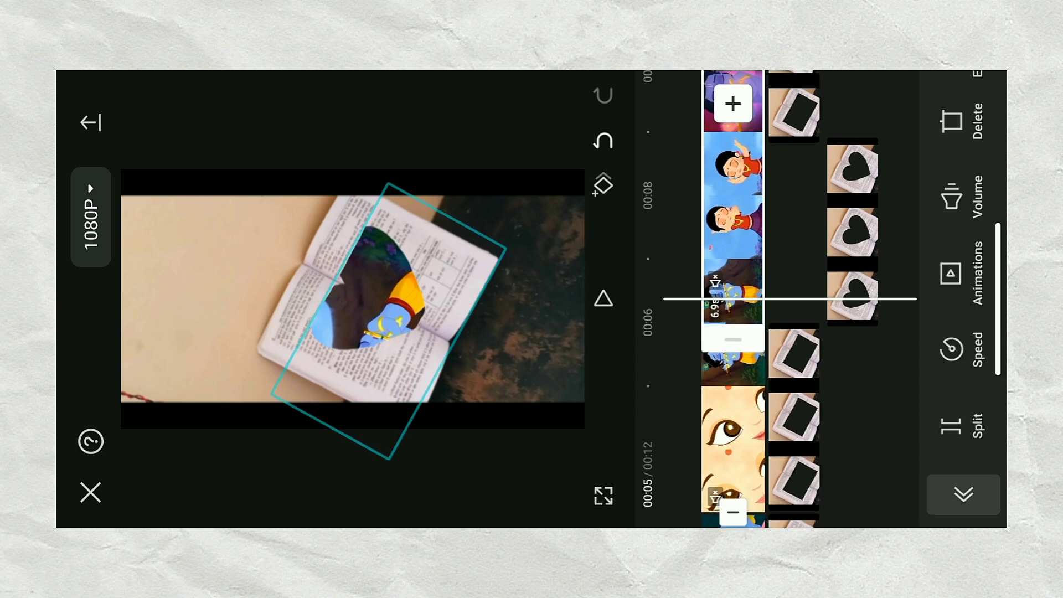
drag(505, 248, 529, 235)
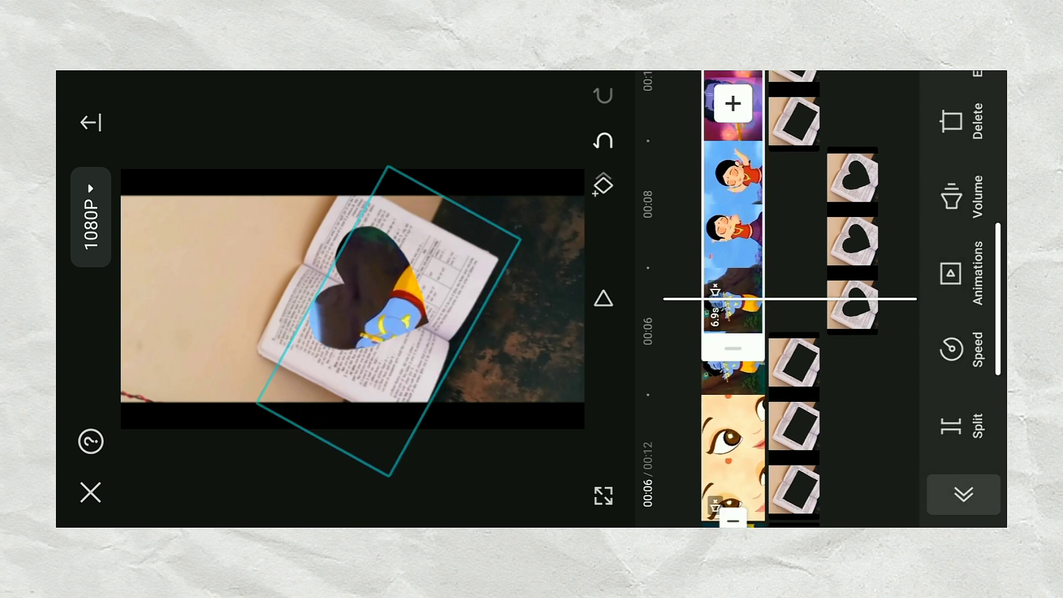
scroll(792, 299, down, 3)
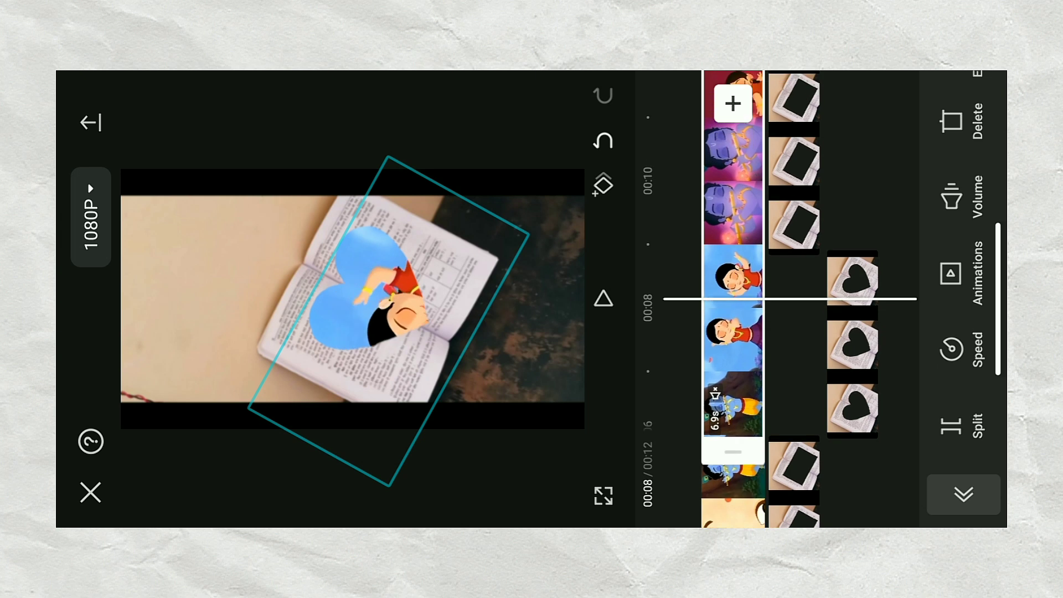
scroll(792, 299, down, 2)
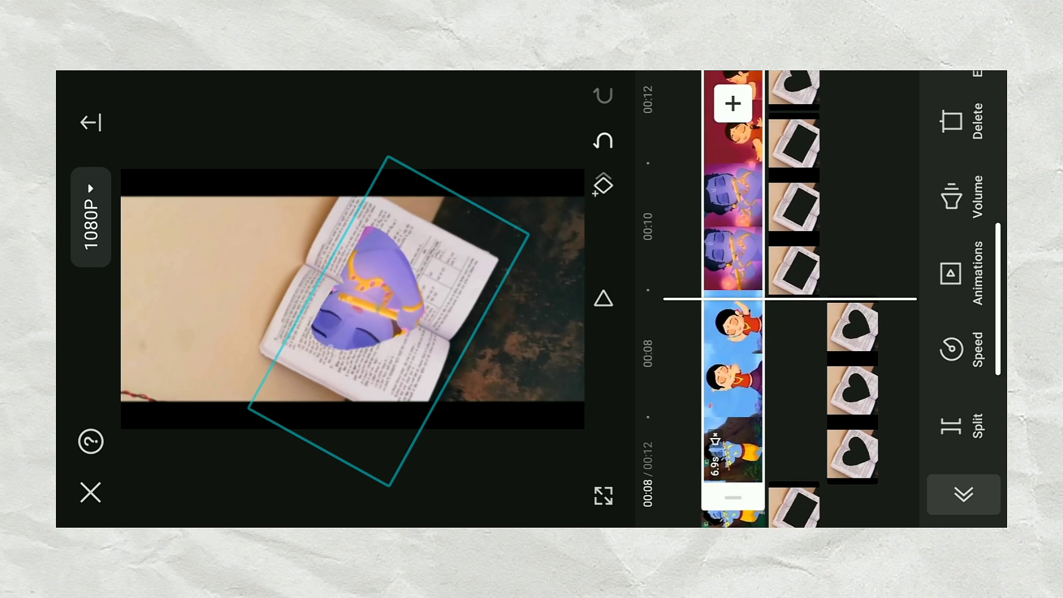
Check the sizing of the following 3.9-second and last cartoon clips.
click(733, 388)
click(734, 221)
scroll(791, 299, down, 1)
scroll(791, 299, down, 2)
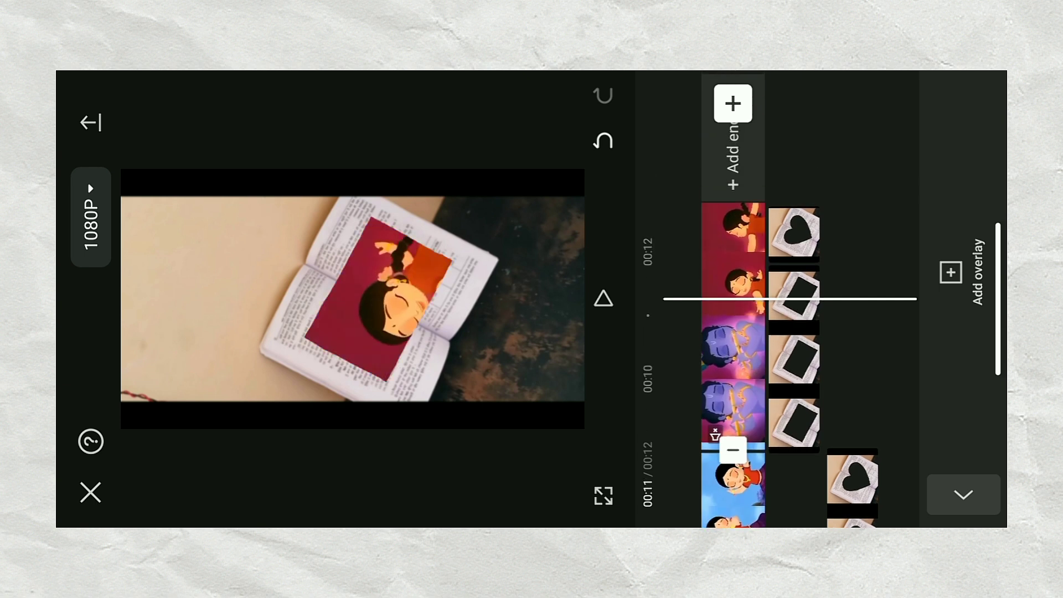
scroll(792, 299, down, 2)
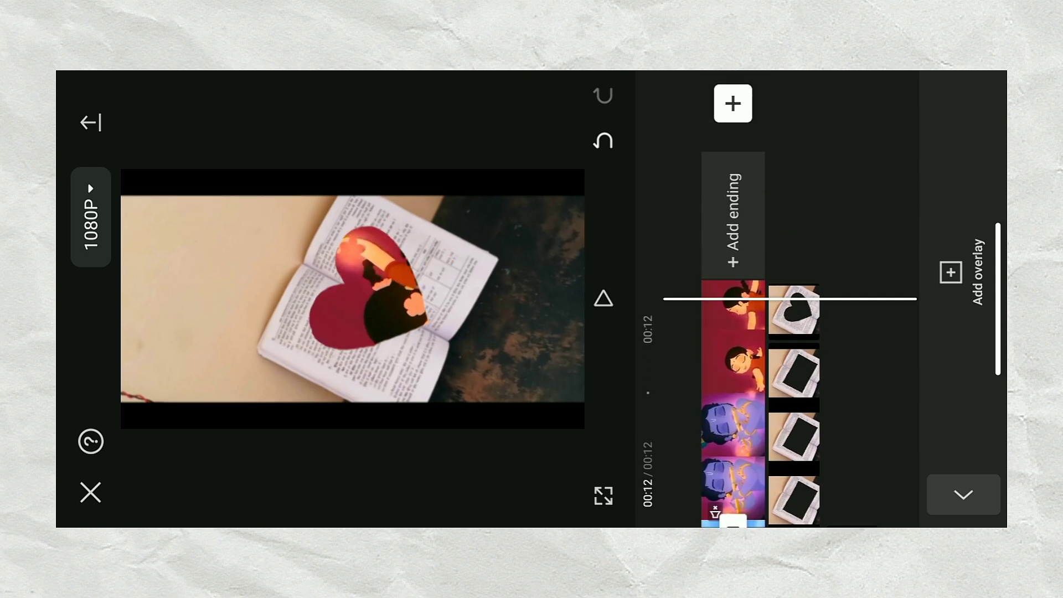
click(794, 324)
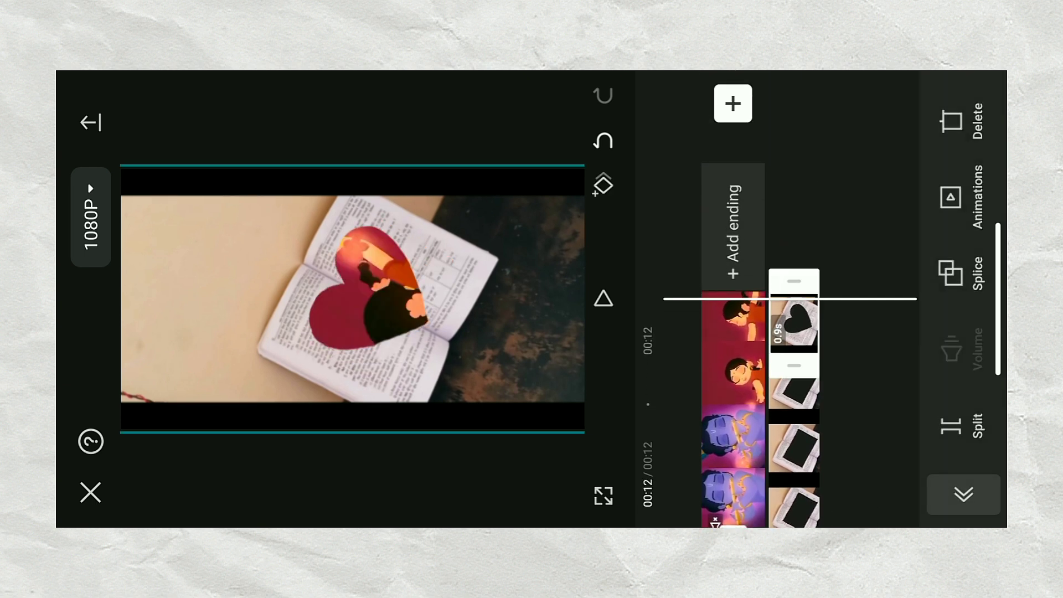
click(733, 360)
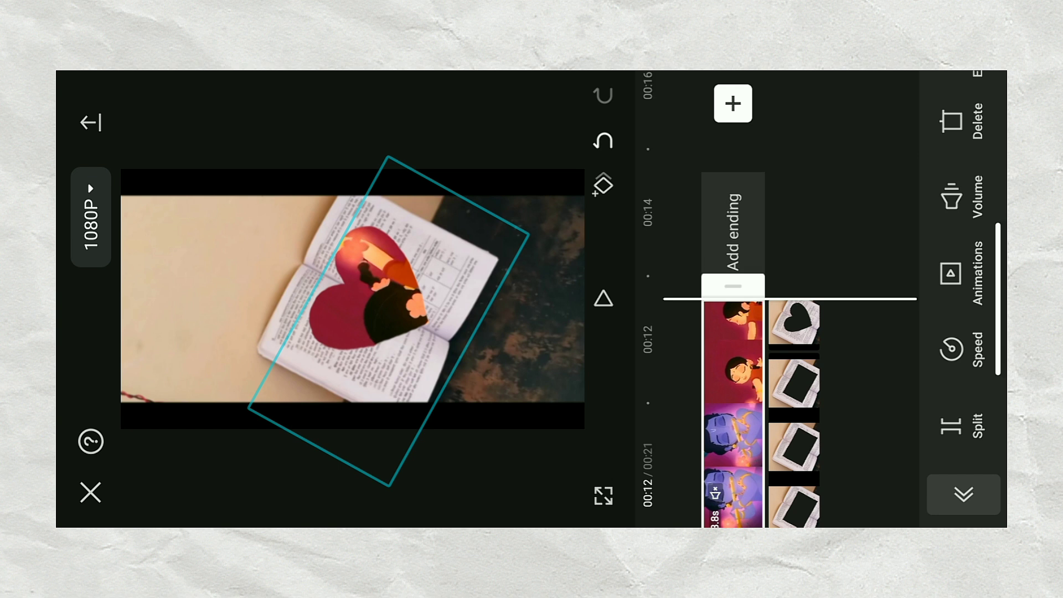
scroll(792, 299, up, 10)
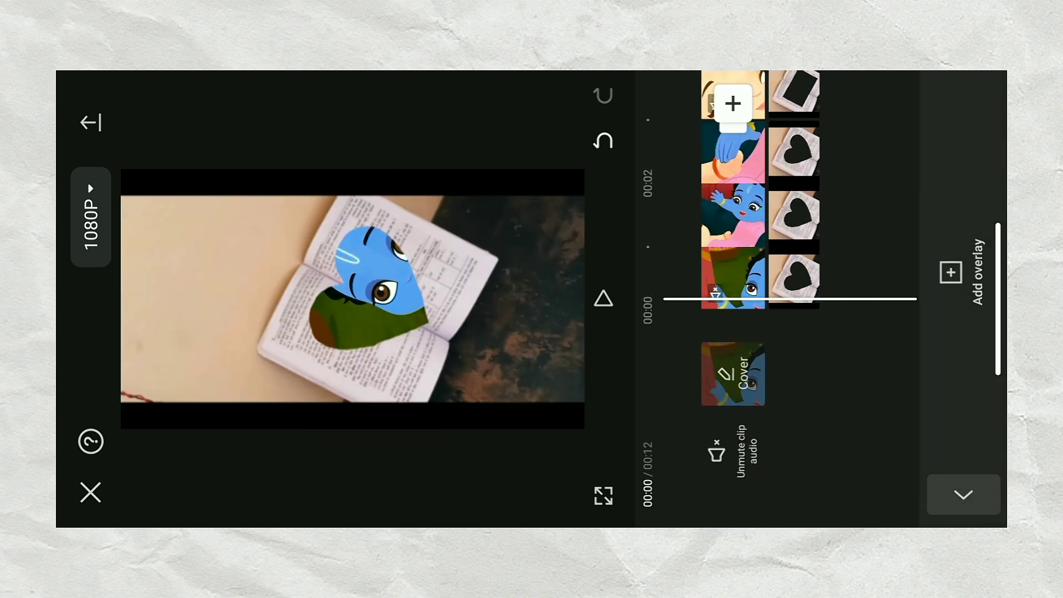
Add an adjustment that nudges brightness and raises contrast and sharpen.
click(794, 199)
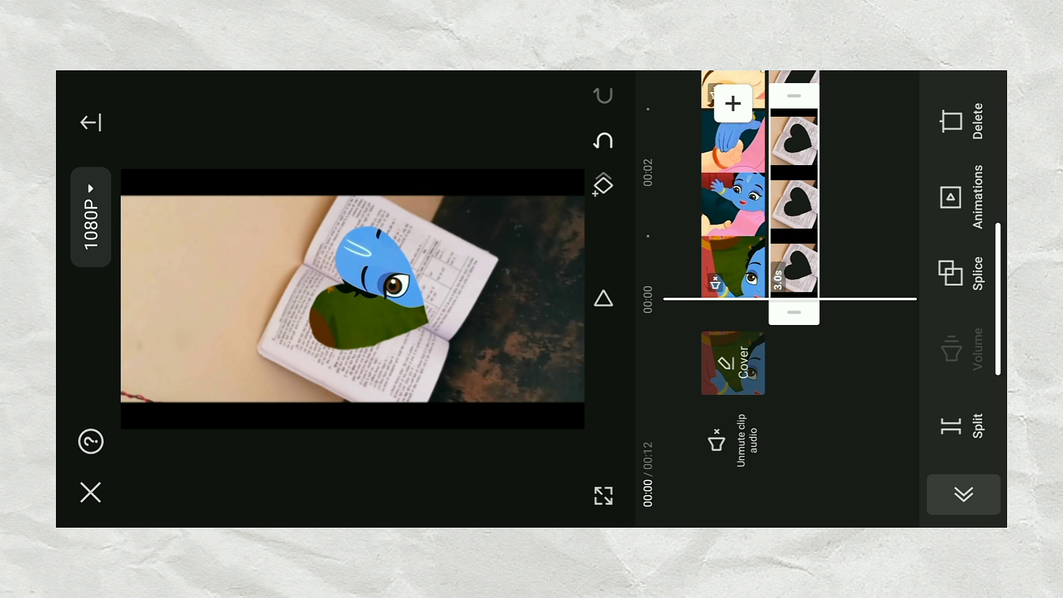
key(Escape)
click(794, 200)
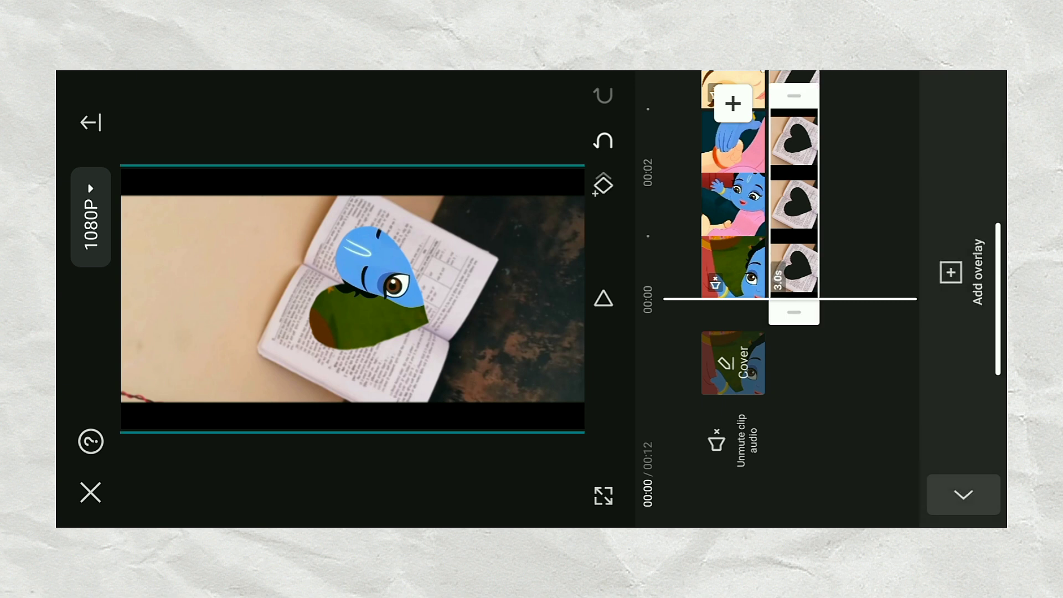
click(913, 191)
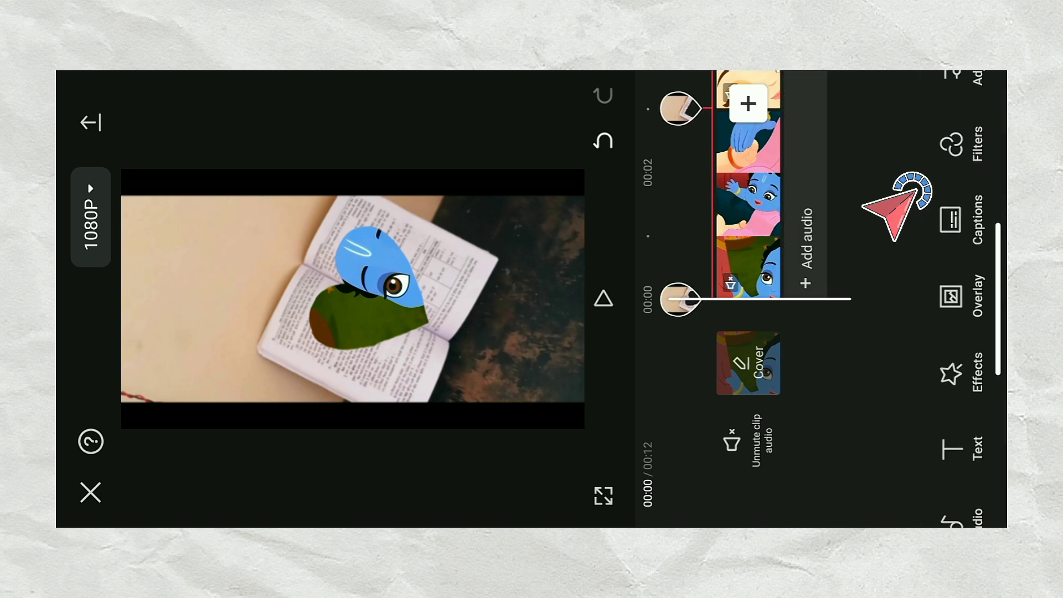
click(913, 191)
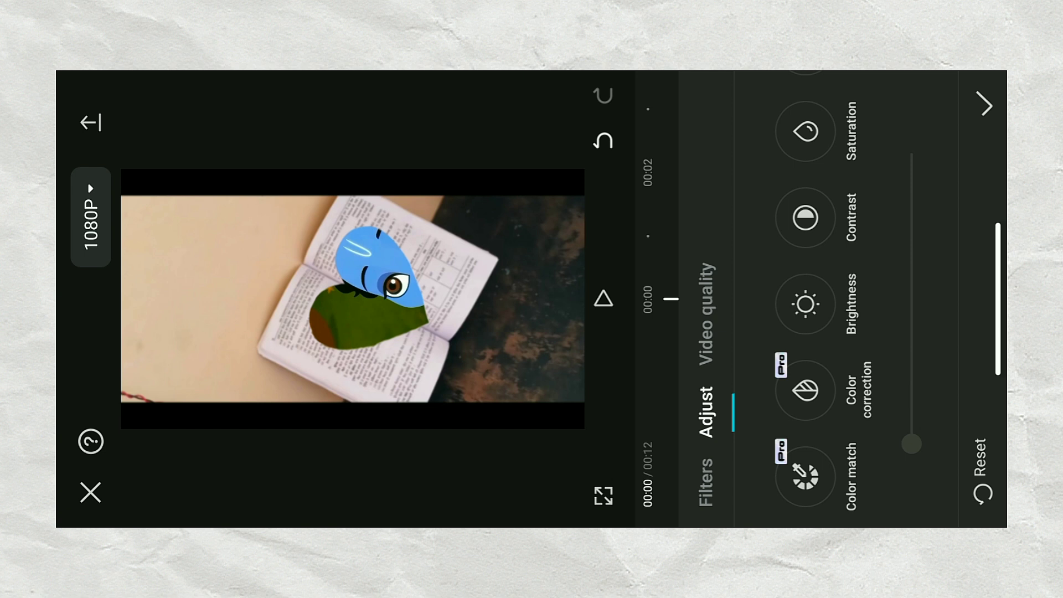
drag(912, 299, 911, 269)
click(805, 218)
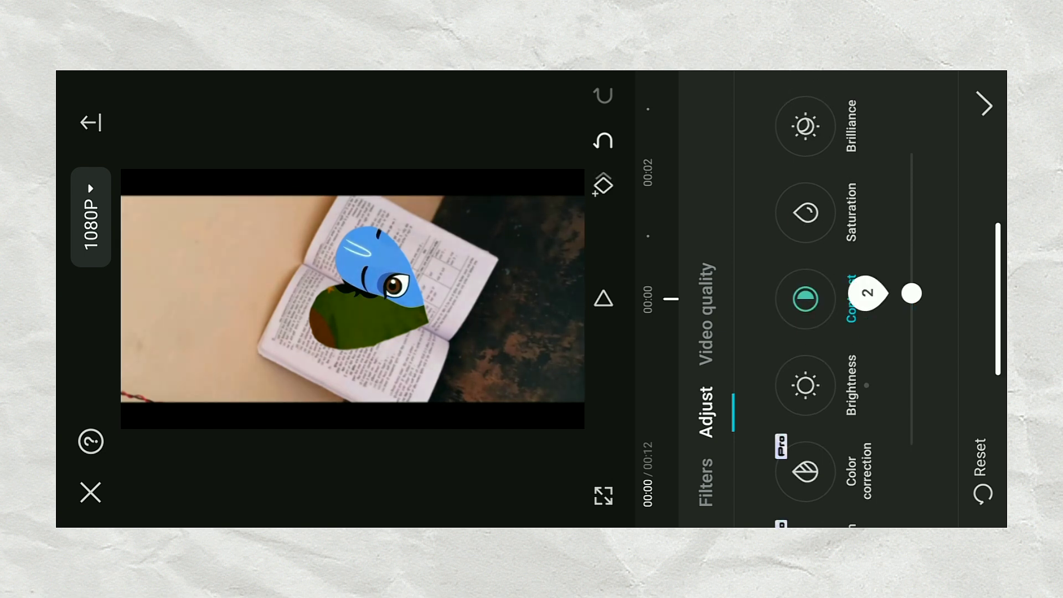
drag(805, 249, 805, 415)
click(806, 332)
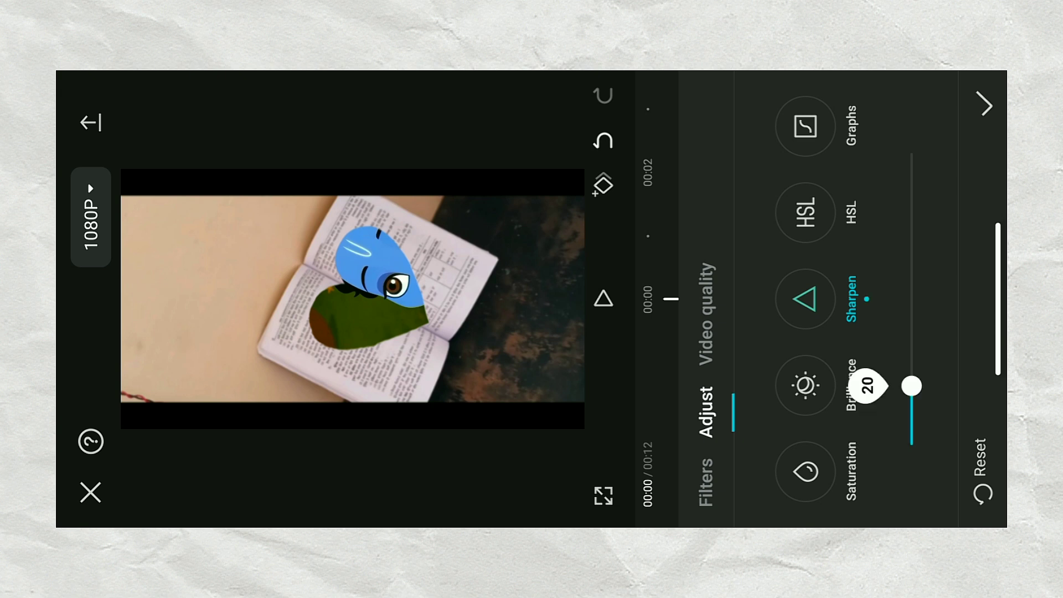
drag(806, 127, 806, 374)
Raise hue, lower saturation and temperature to -50, and apply the adjustment.
click(805, 115)
drag(912, 299, 911, 311)
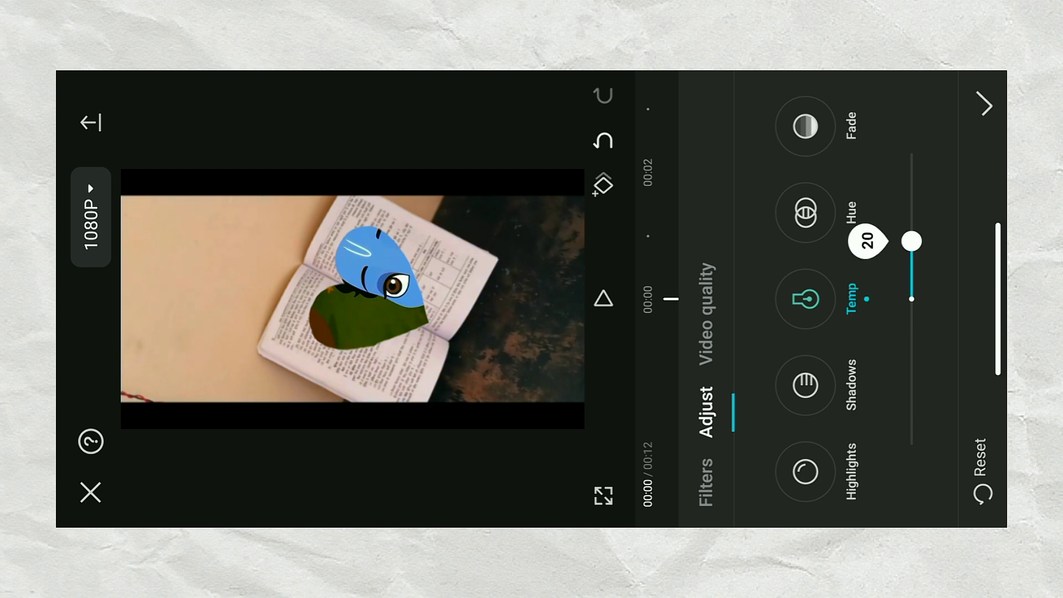
click(806, 212)
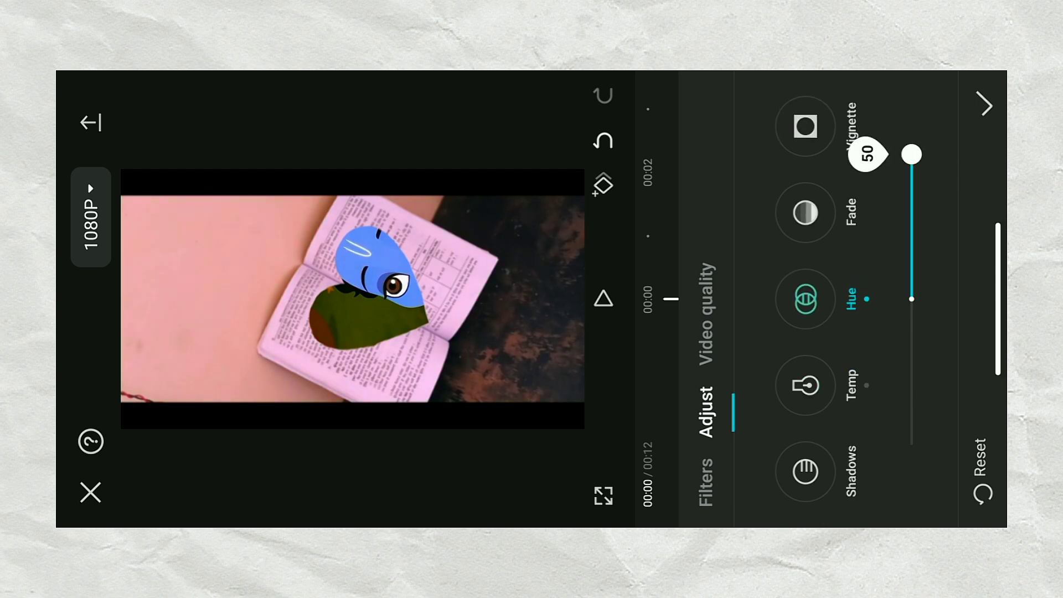
drag(805, 470, 806, 272)
mouse_move(806, 443)
mouse_down()
mouse_move(806, 267)
mouse_move(806, 344)
mouse_up()
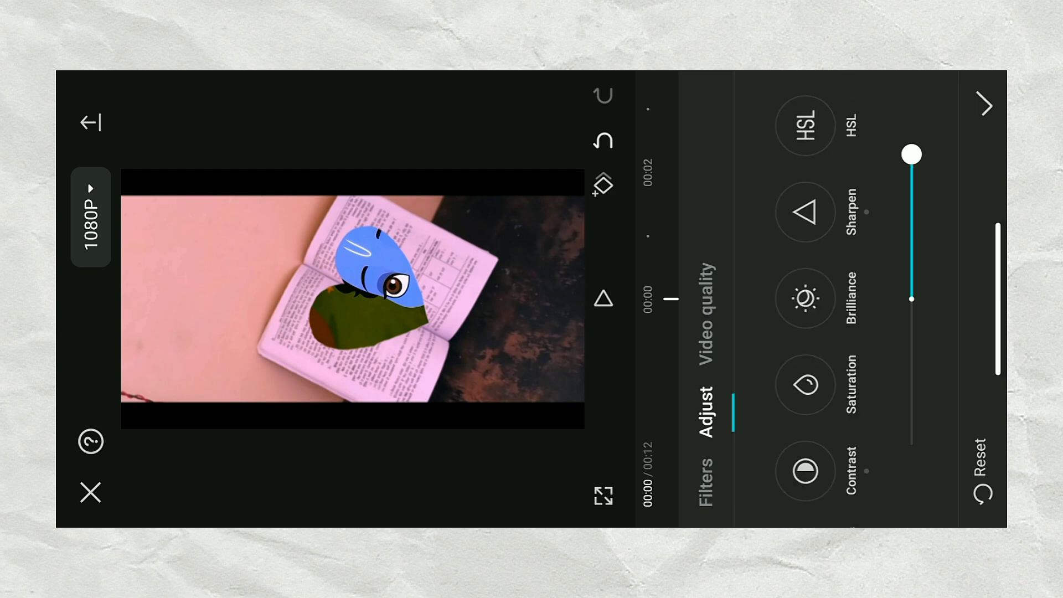
click(806, 384)
drag(912, 172, 911, 260)
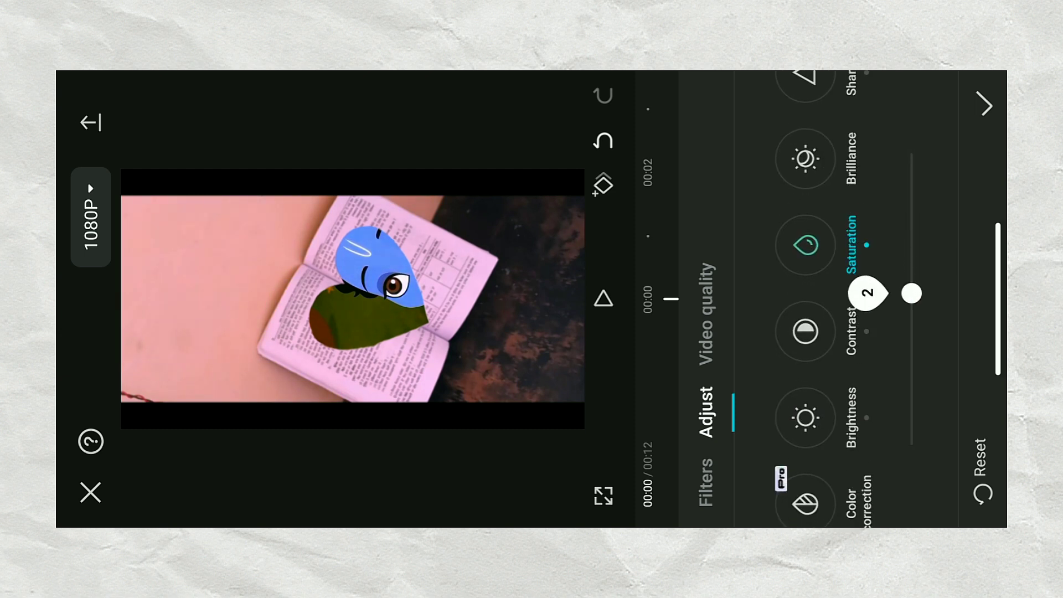
drag(805, 167, 805, 349)
drag(806, 177, 805, 388)
click(806, 209)
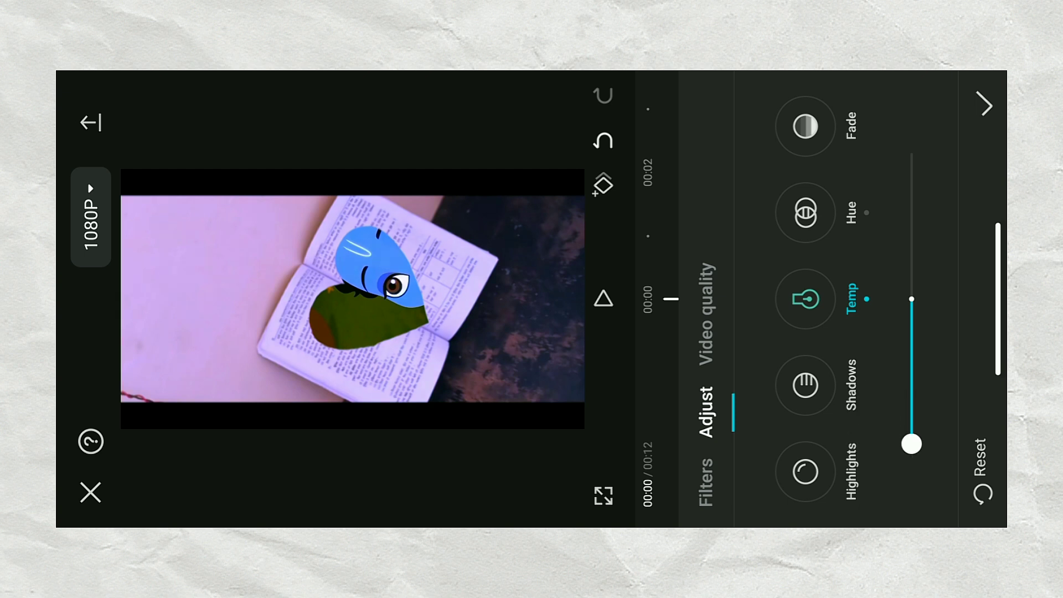
click(985, 105)
mouse_move(733, 194)
mouse_down()
mouse_move(733, 471)
mouse_move(733, 166)
mouse_move(733, 443)
mouse_up()
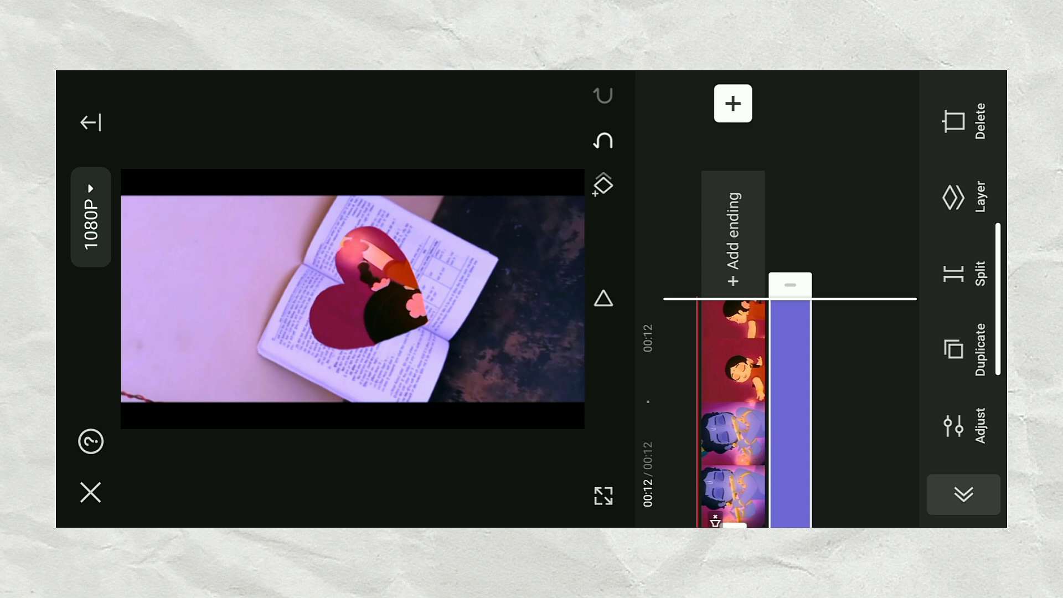
Export the finished video.
click(90, 122)
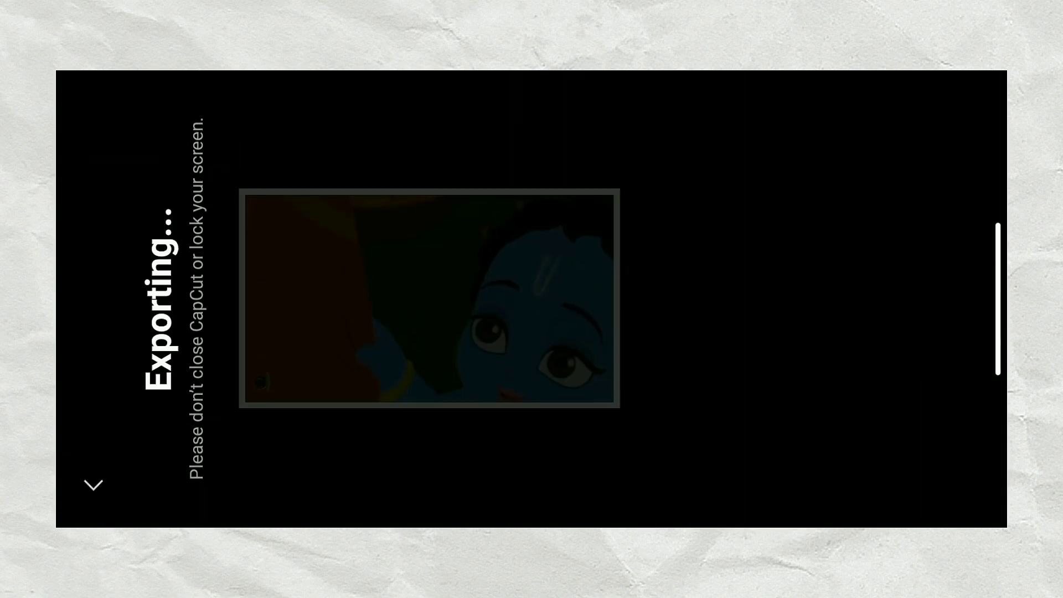